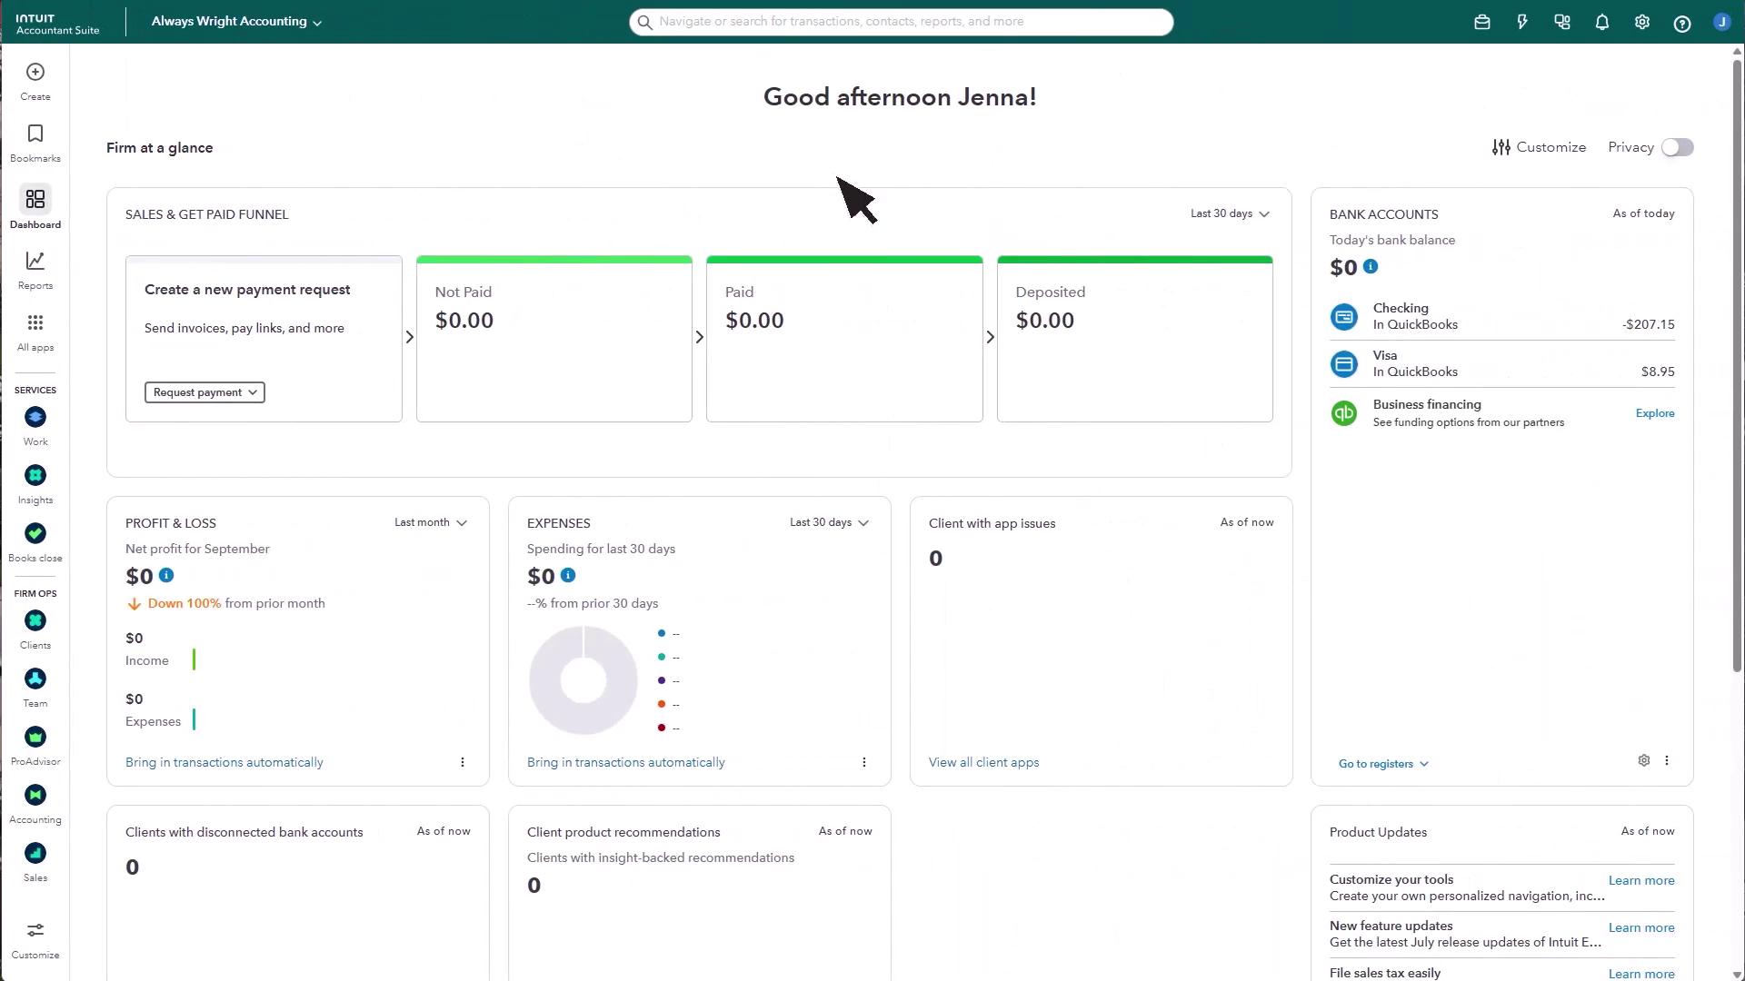
Go to Books close settings and show the actions menu for the default Books close template
mouse_move(37, 329)
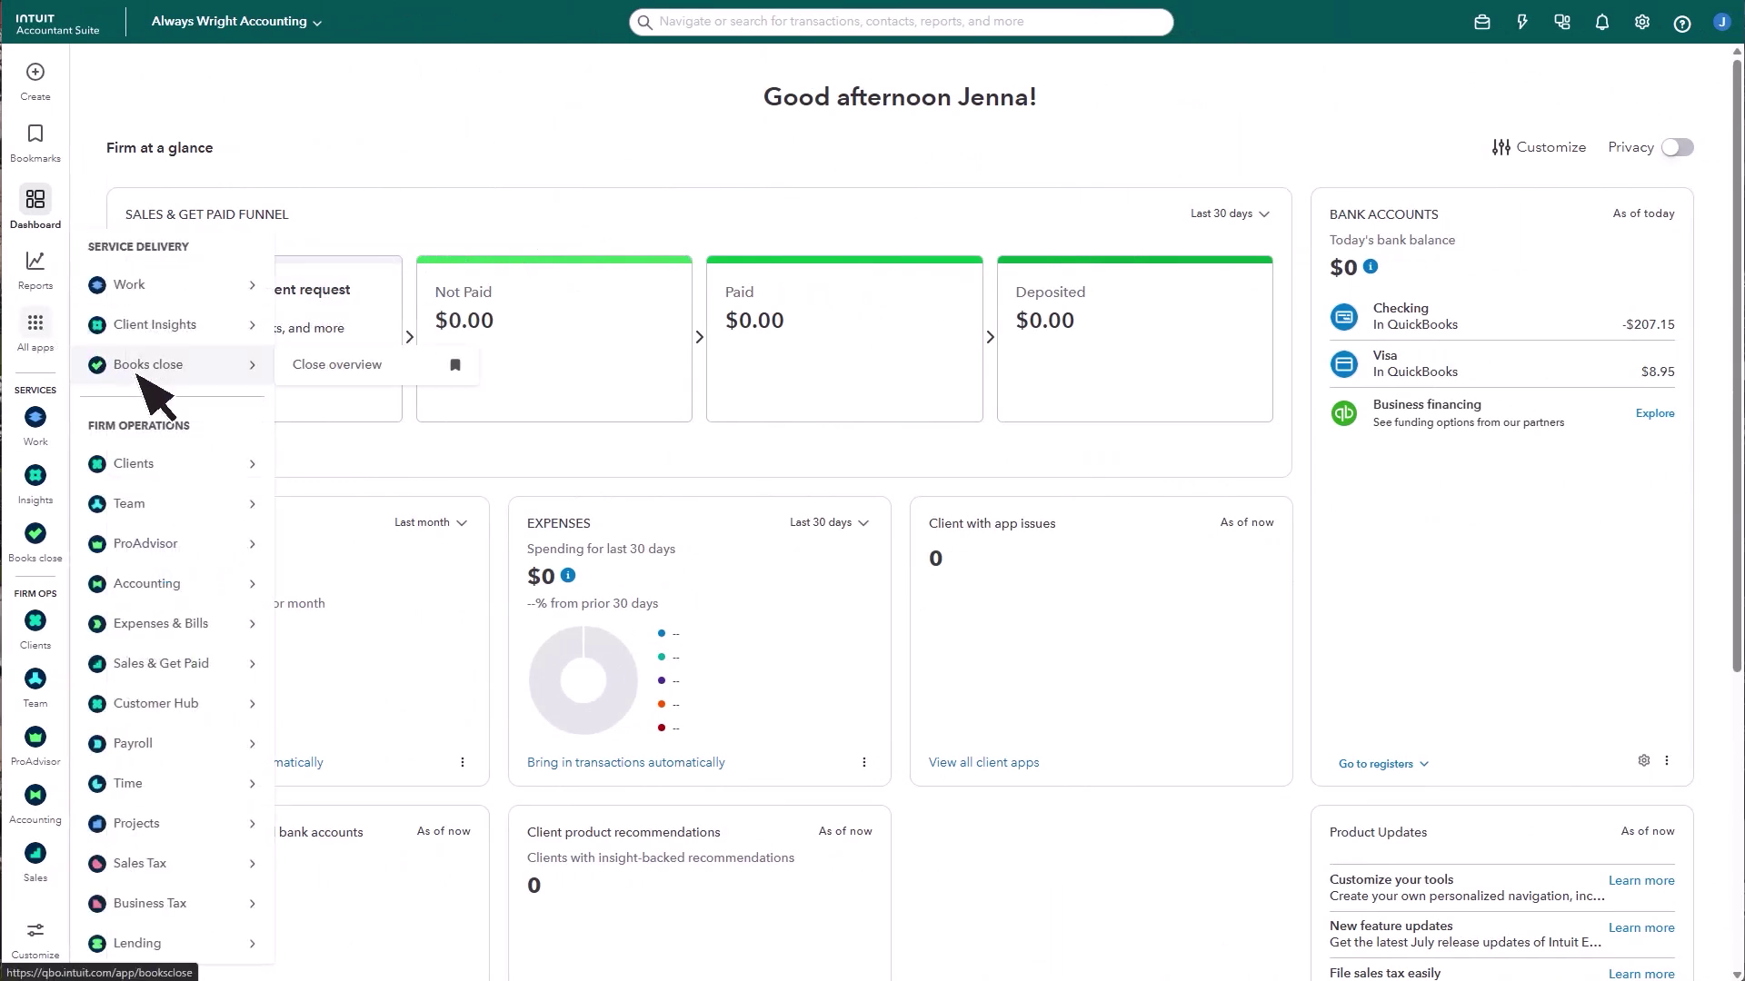
left_click(138, 364)
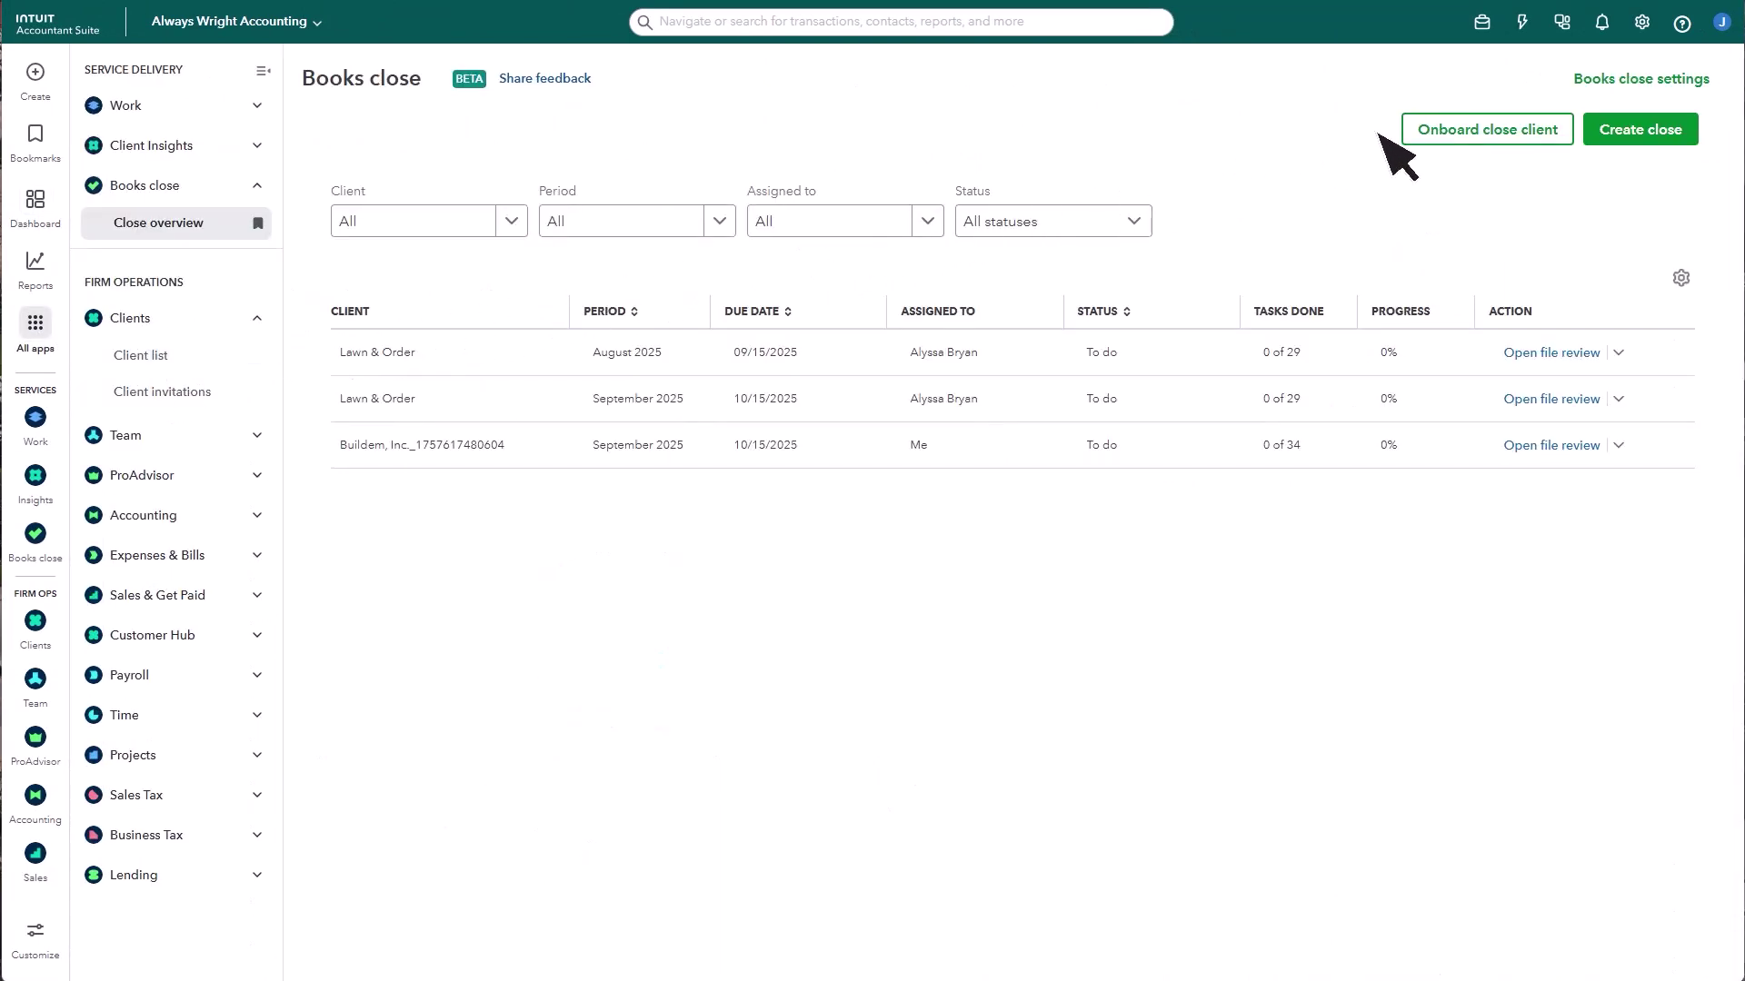
left_click(1623, 82)
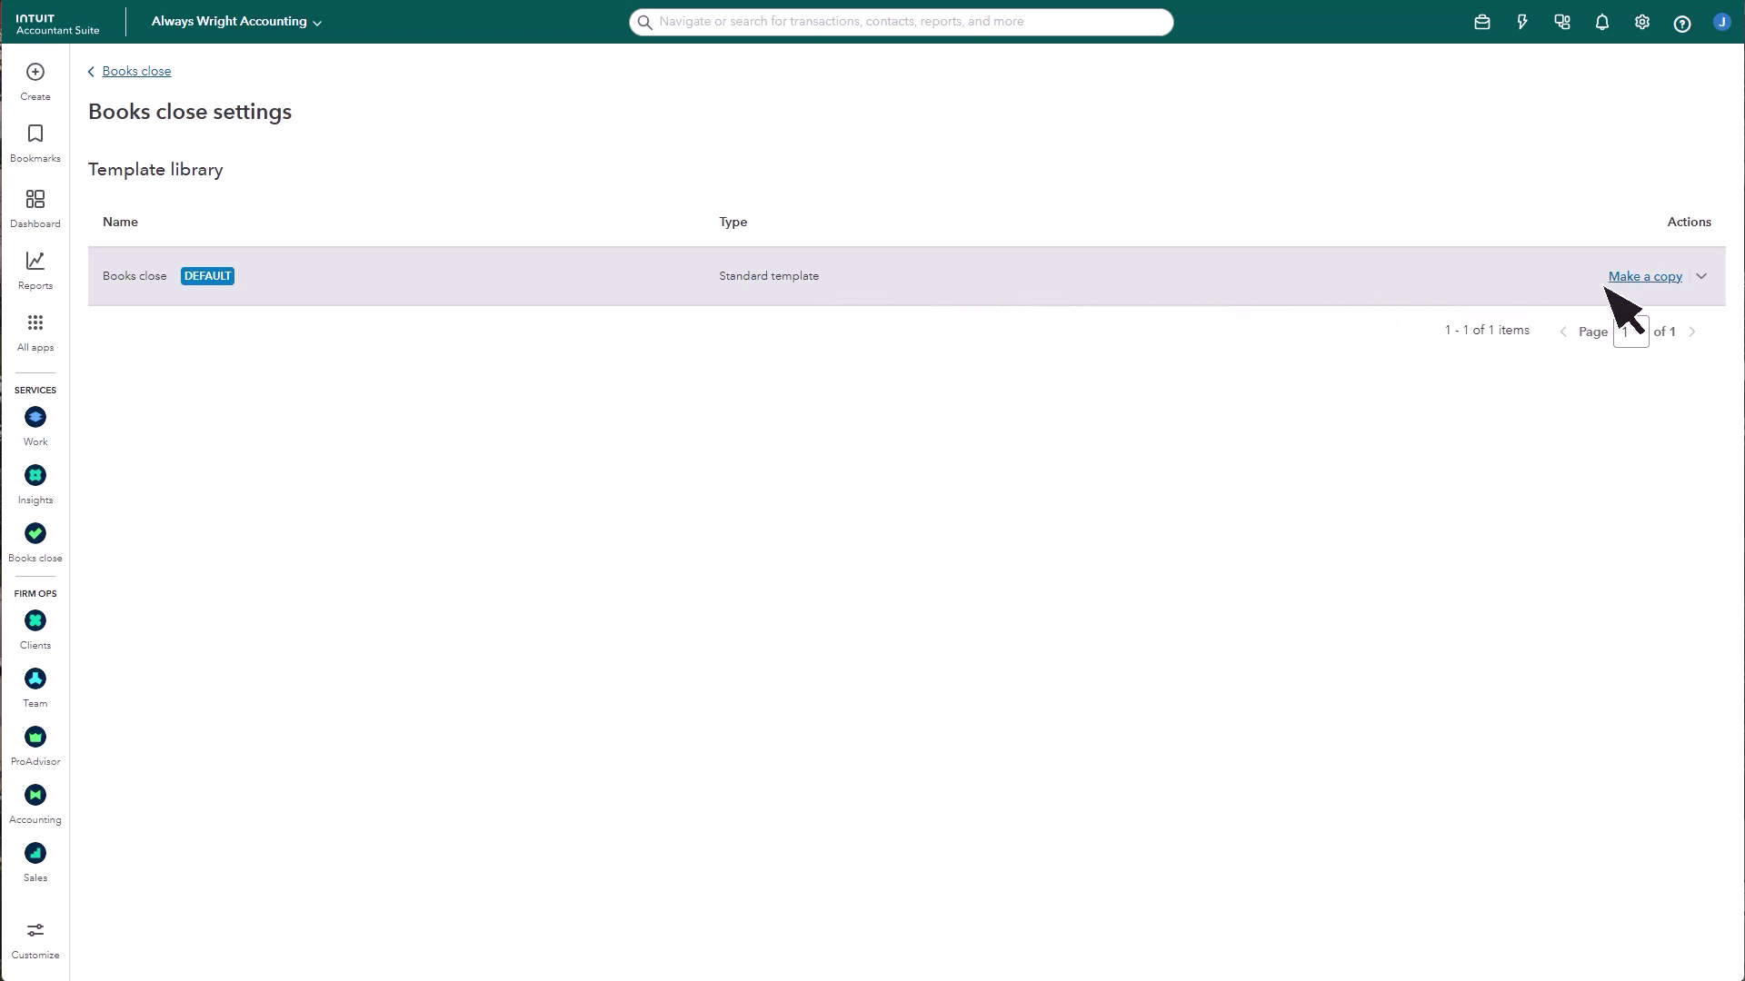
left_click(1701, 277)
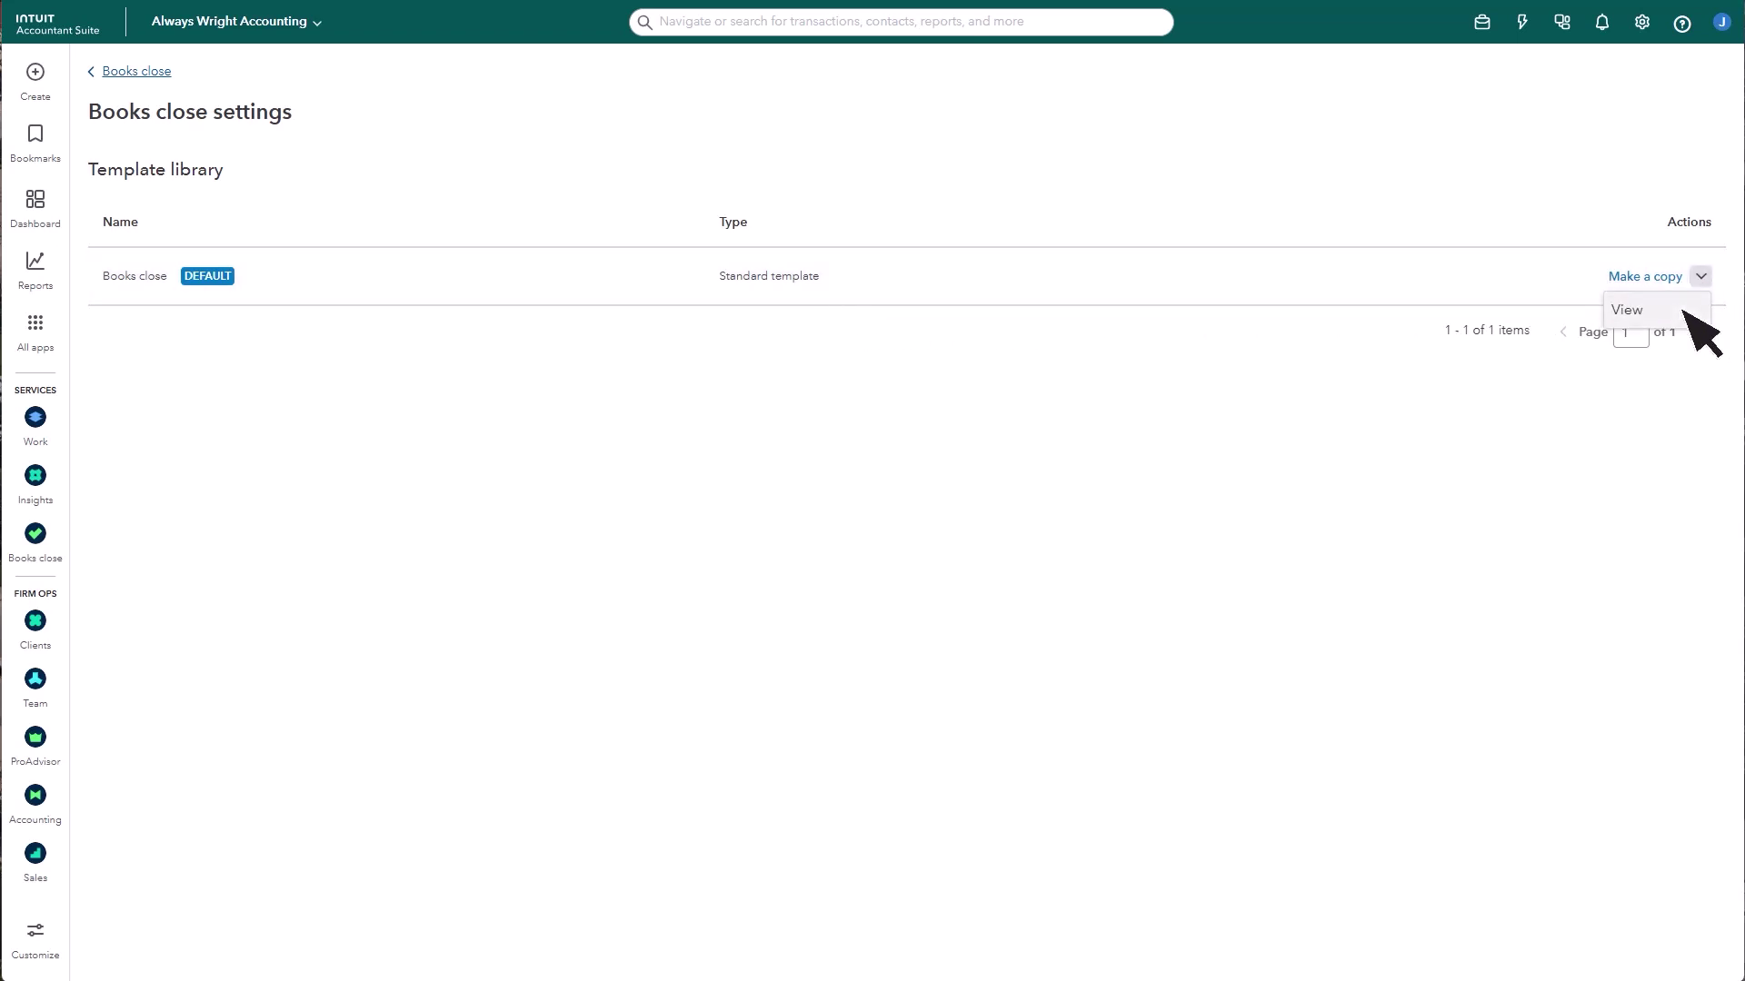
left_click(1683, 310)
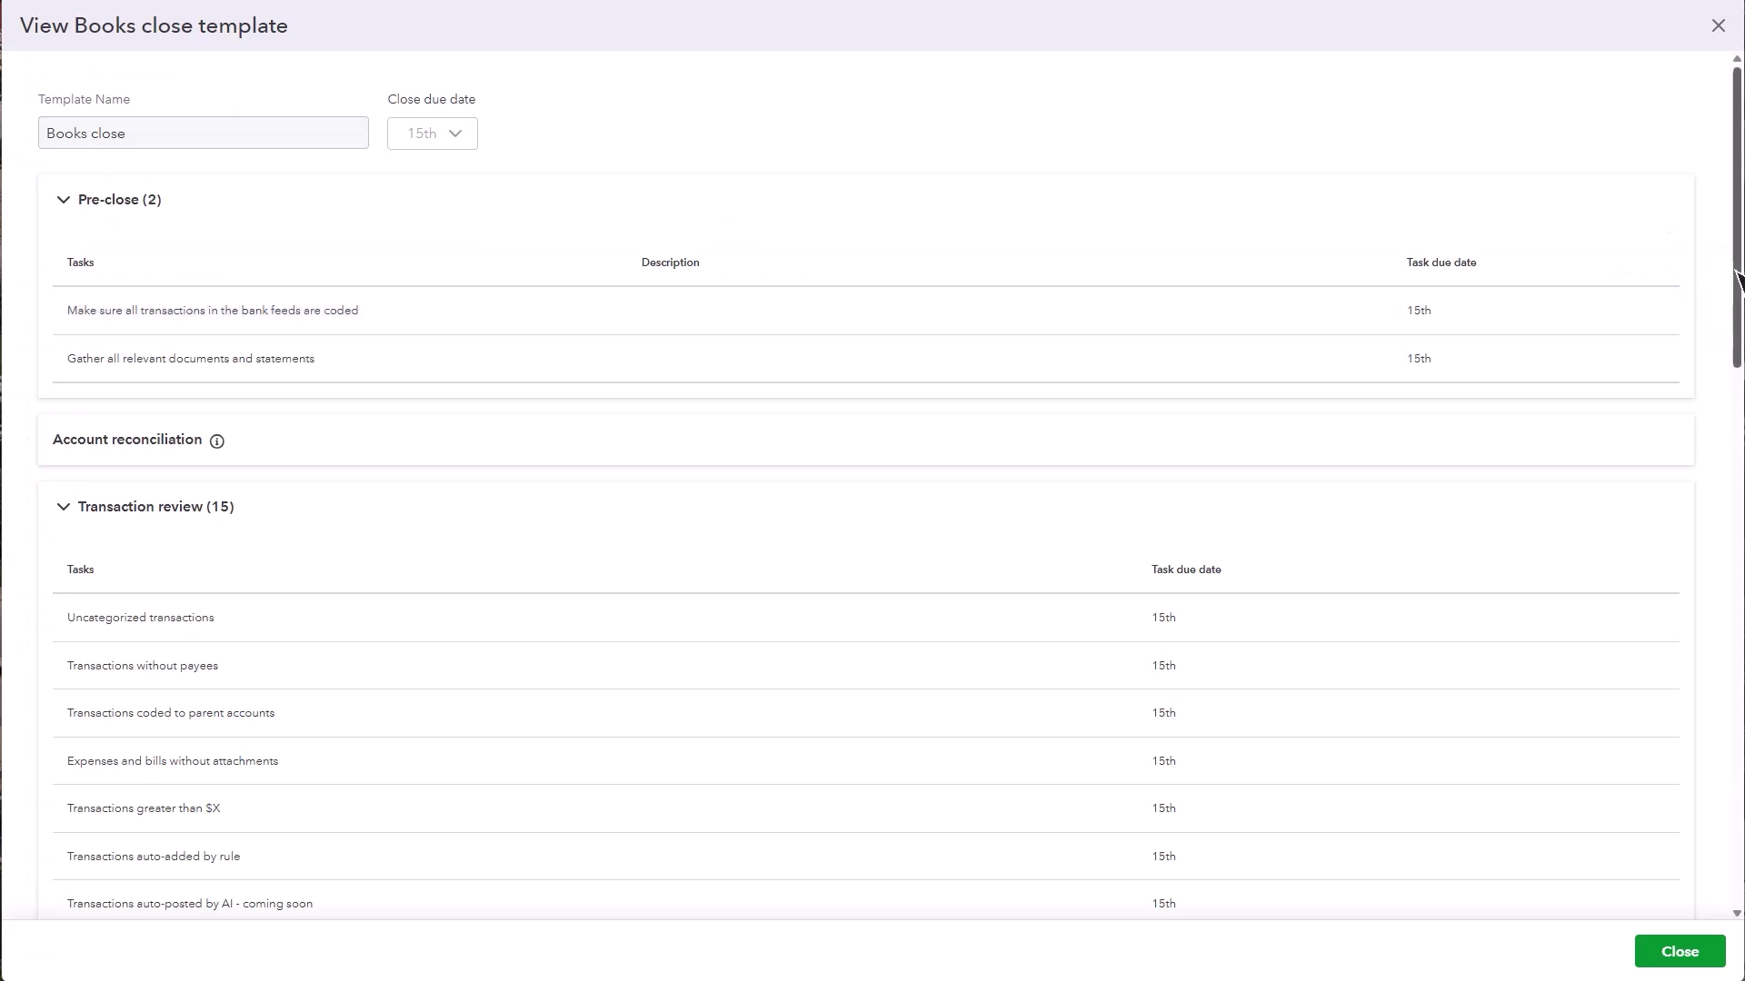
left_click_drag(1738, 282, 1738, 813)
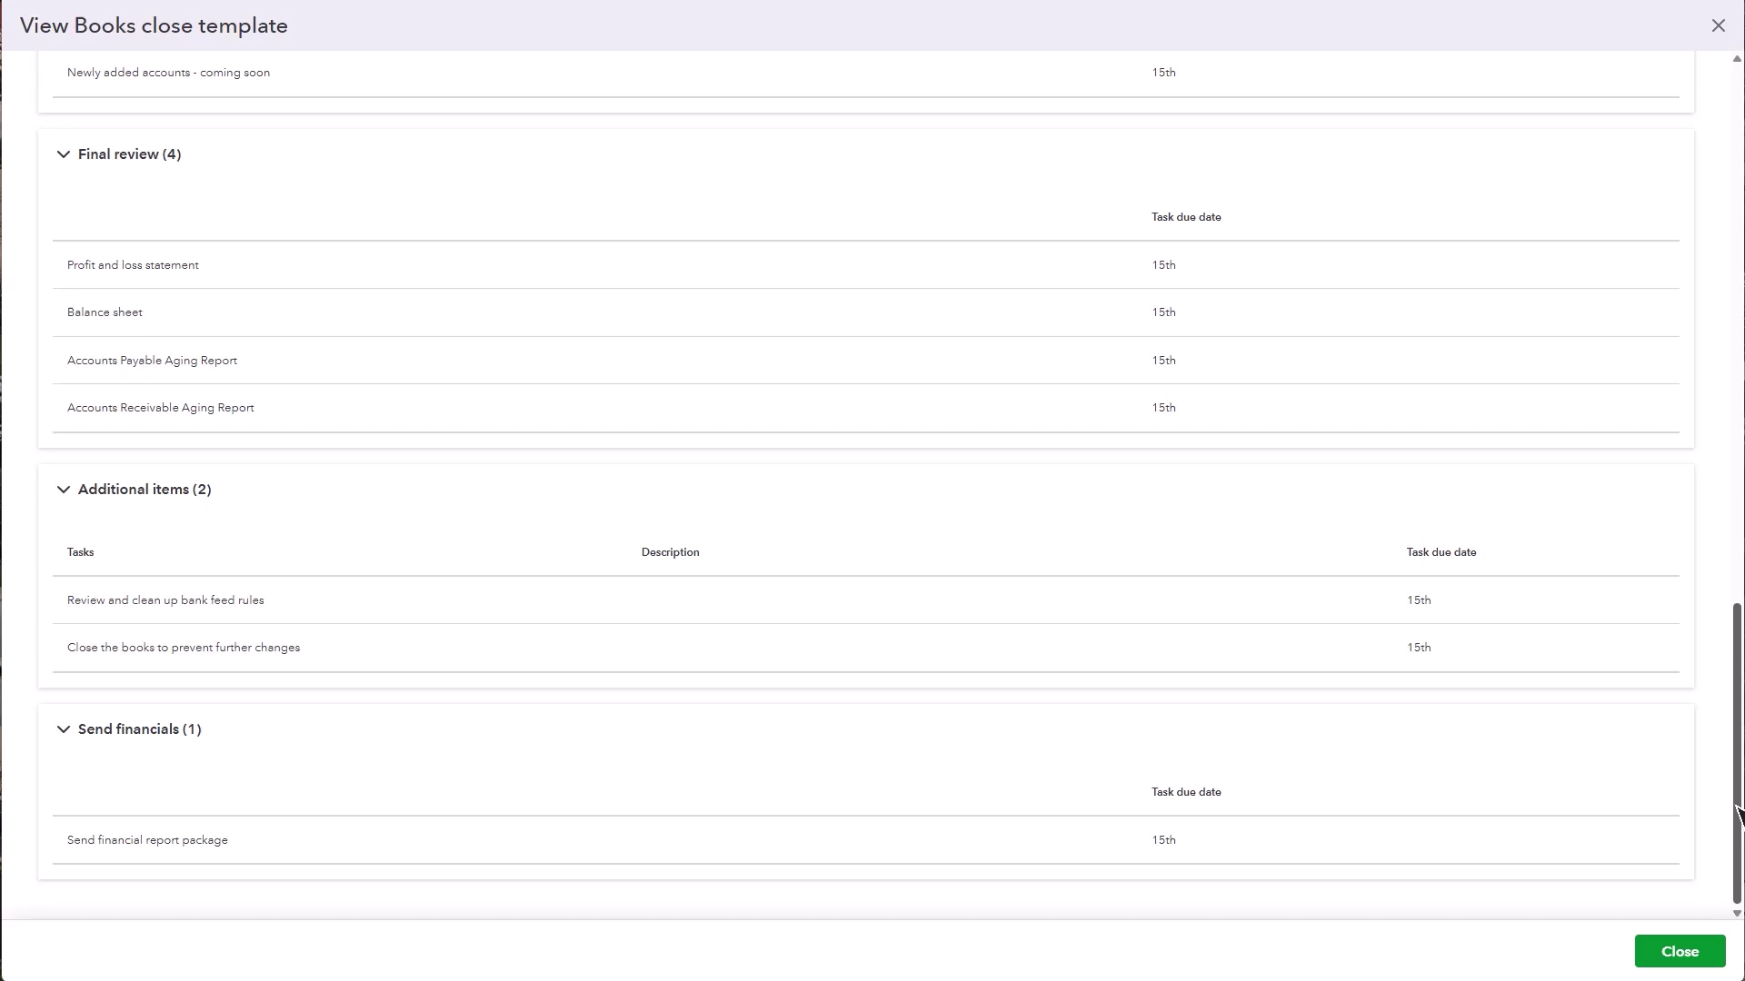
left_click(1680, 952)
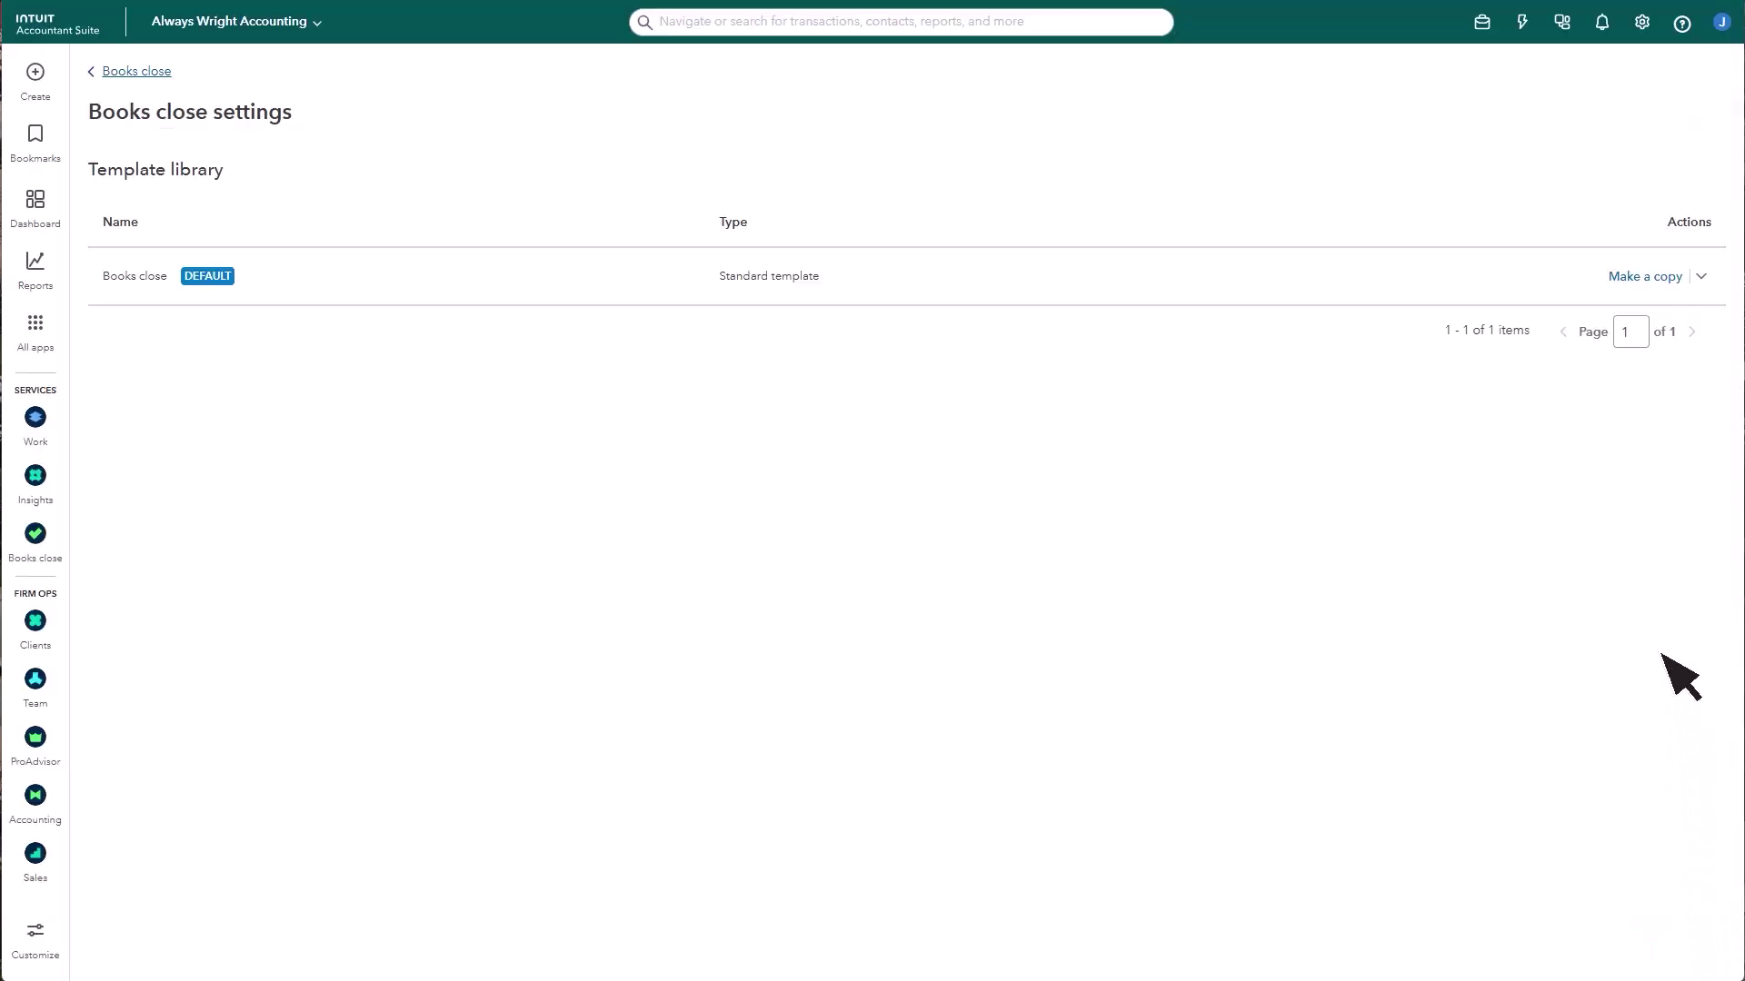
Copy the default template as 'Fiscal Year Books Close' with the close due date set to the 31st
left_click(1645, 277)
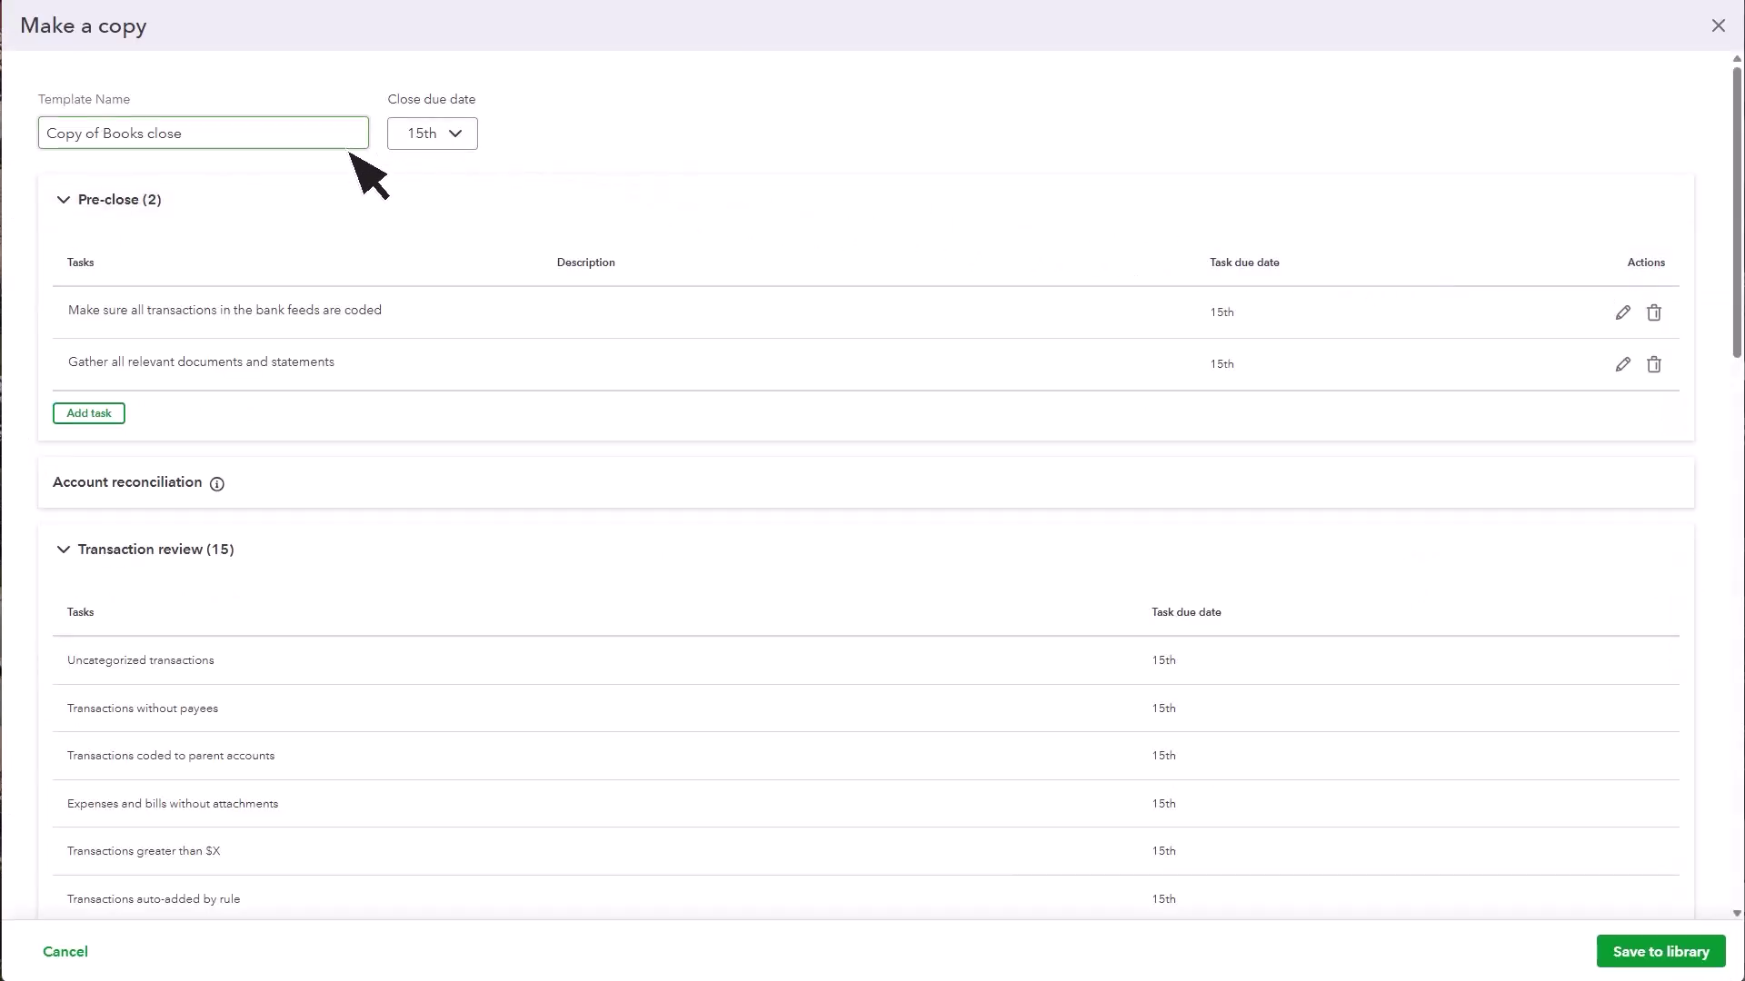
triple_click(227, 138)
type("Fiscal Year Books Close")
left_click(455, 140)
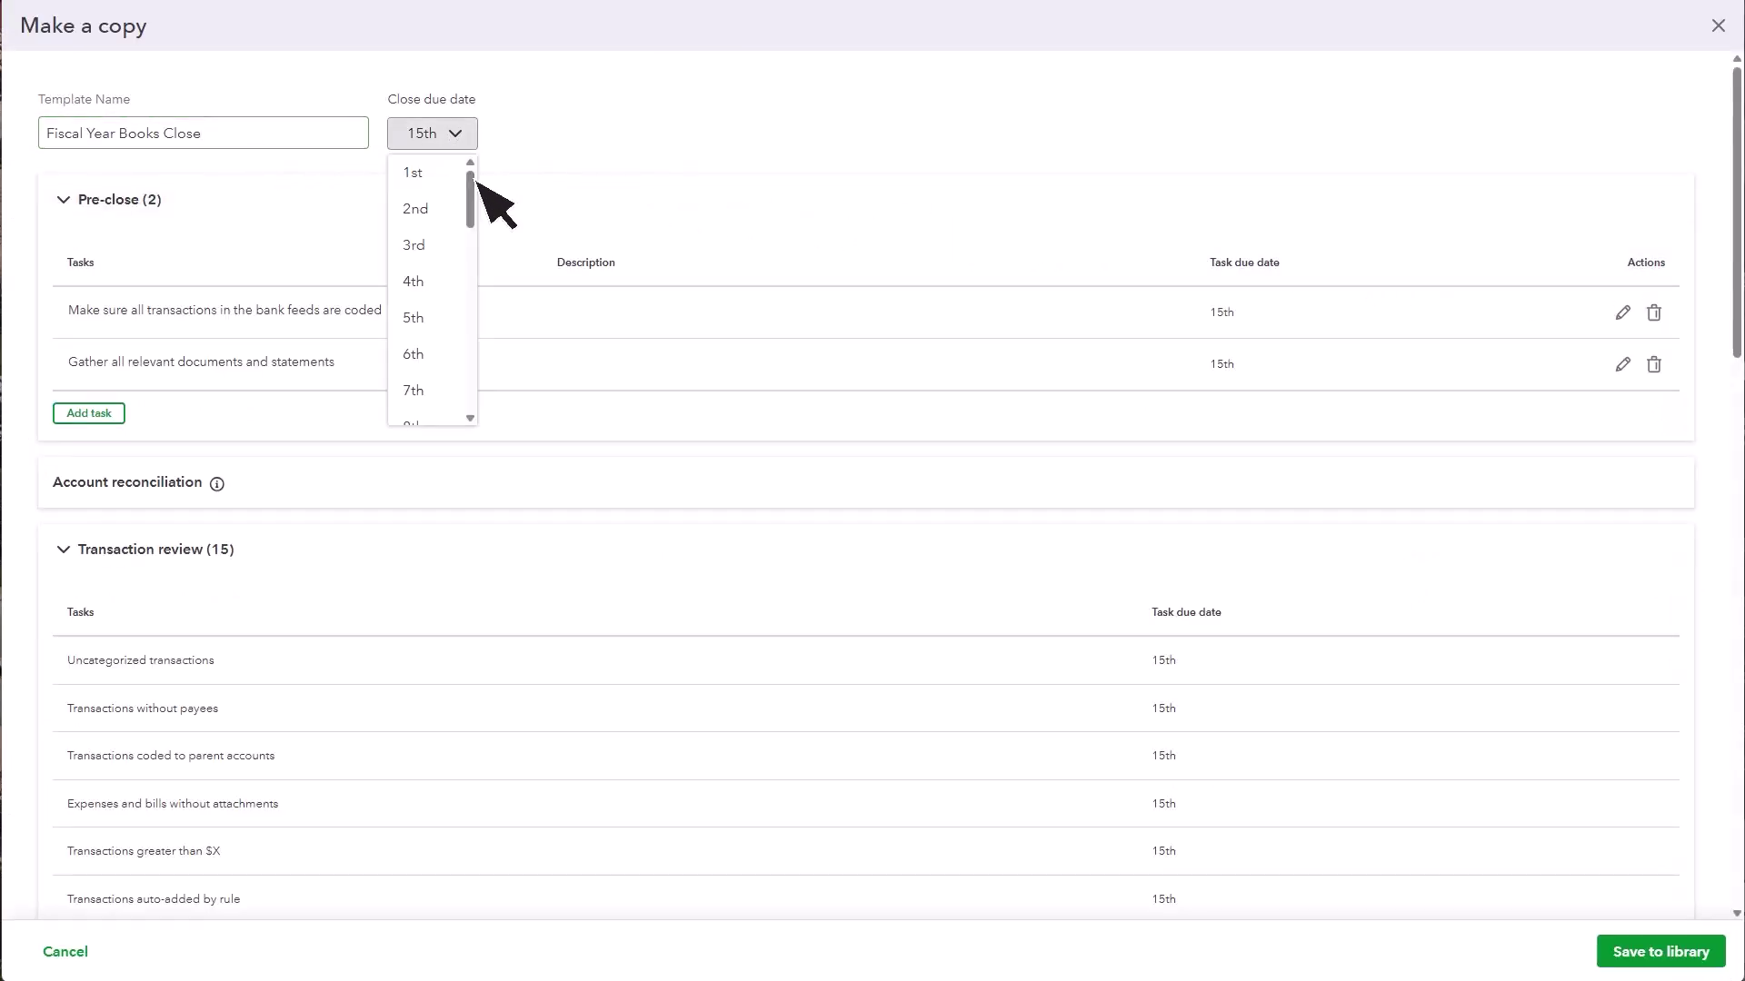
left_click_drag(475, 180, 475, 393)
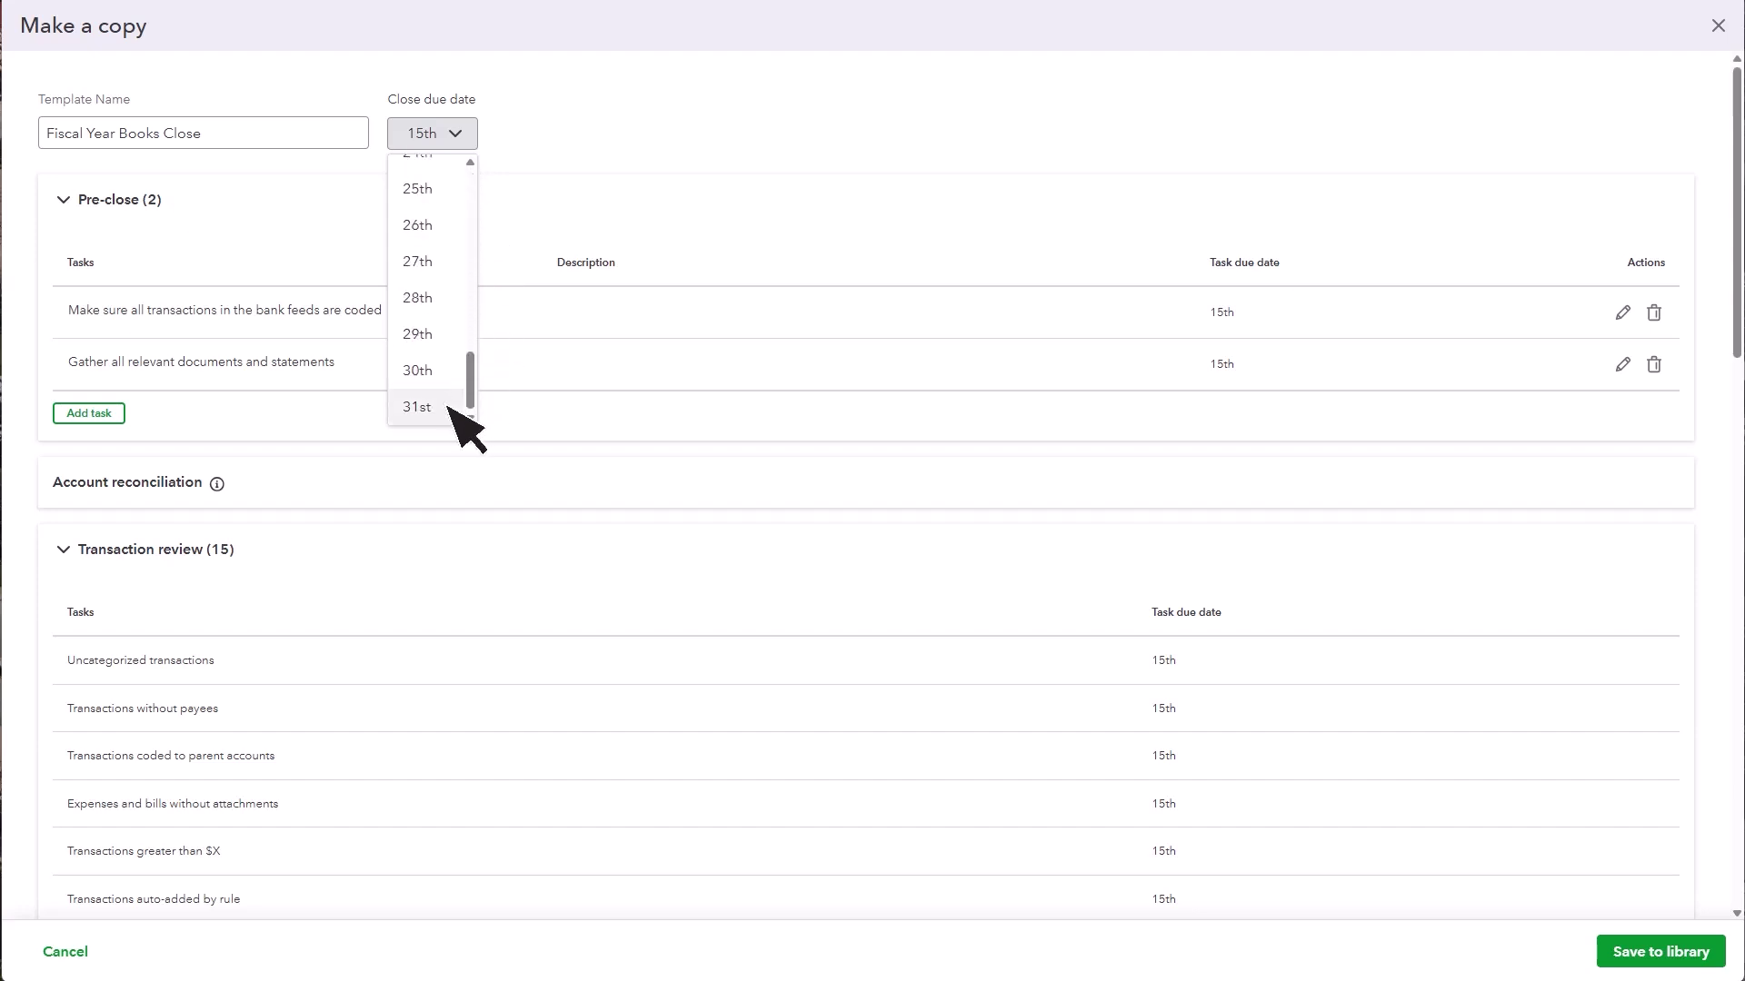
left_click(449, 410)
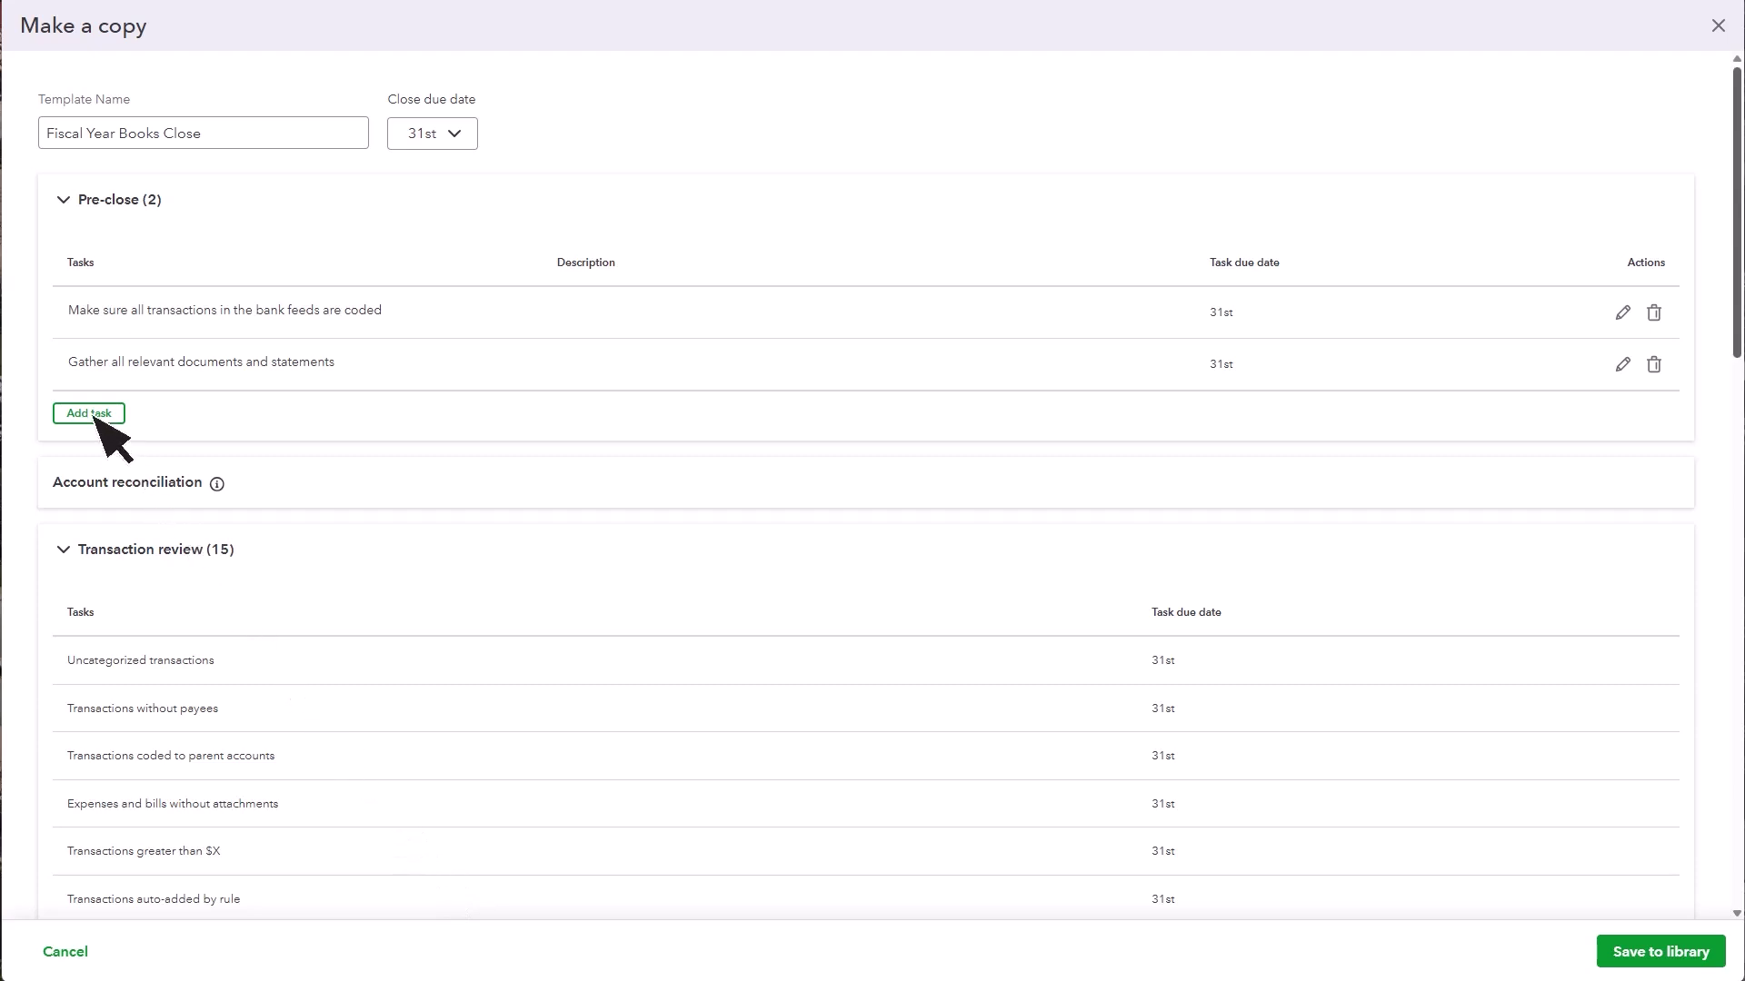
left_click_drag(1737, 202, 1737, 763)
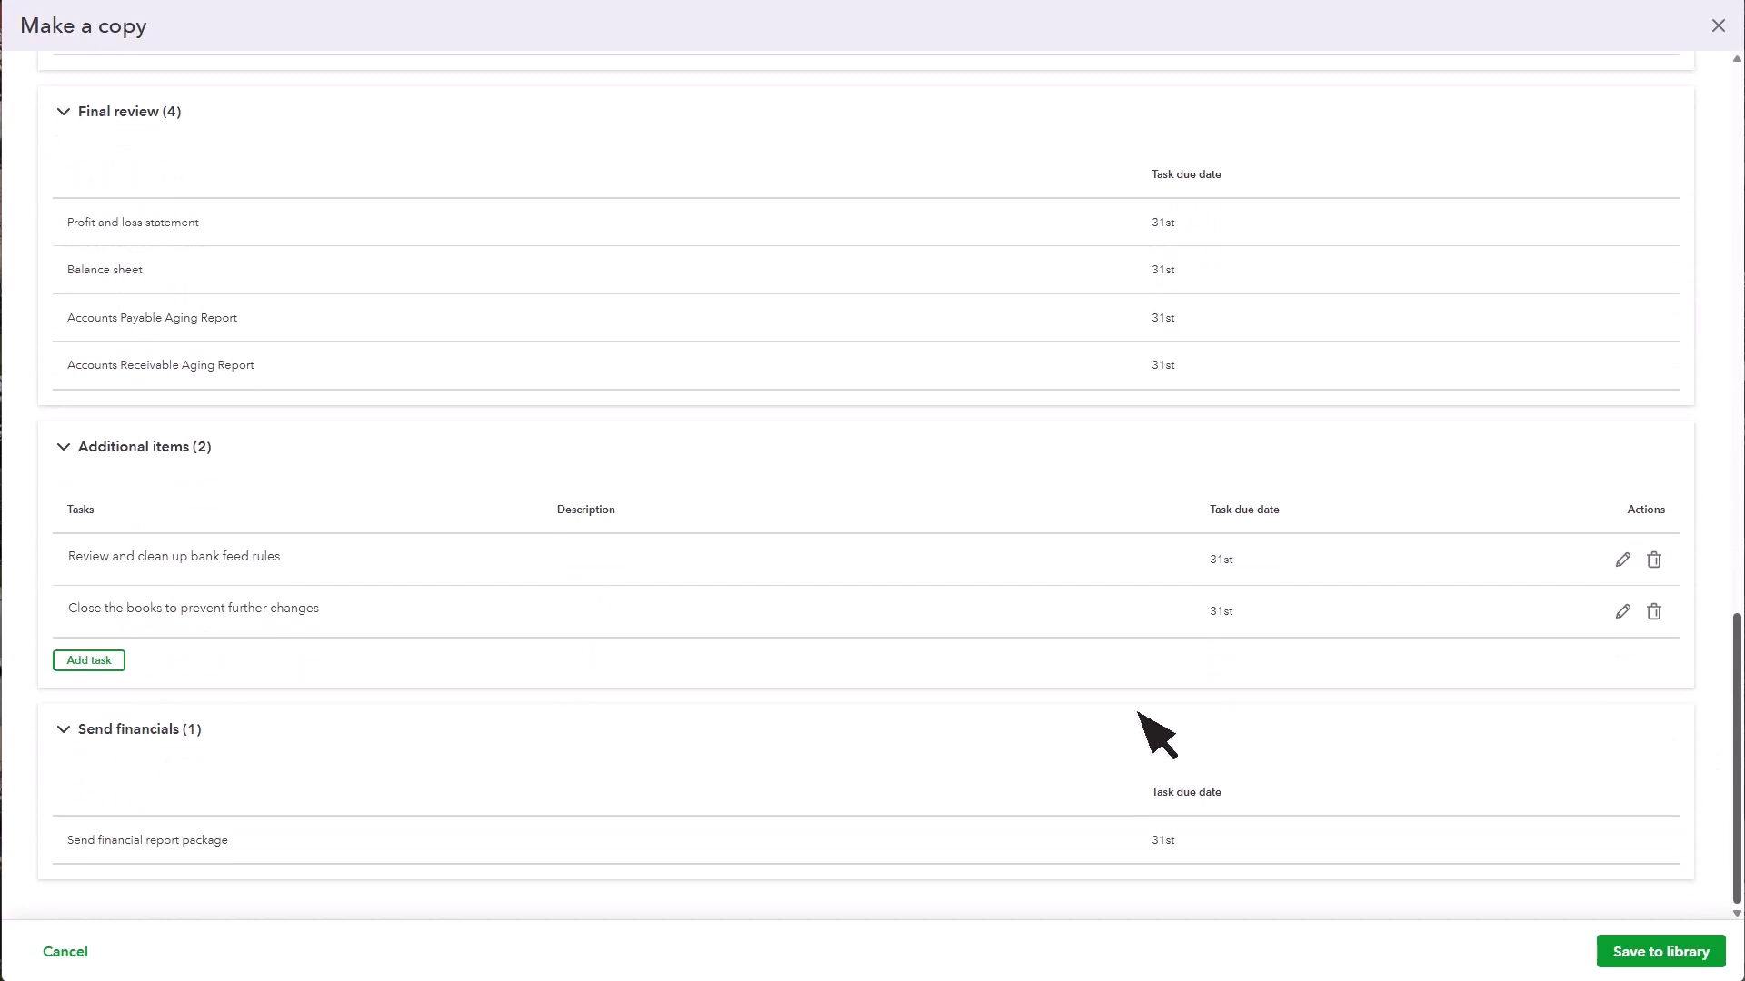
scroll(1737, 695, "up", 2)
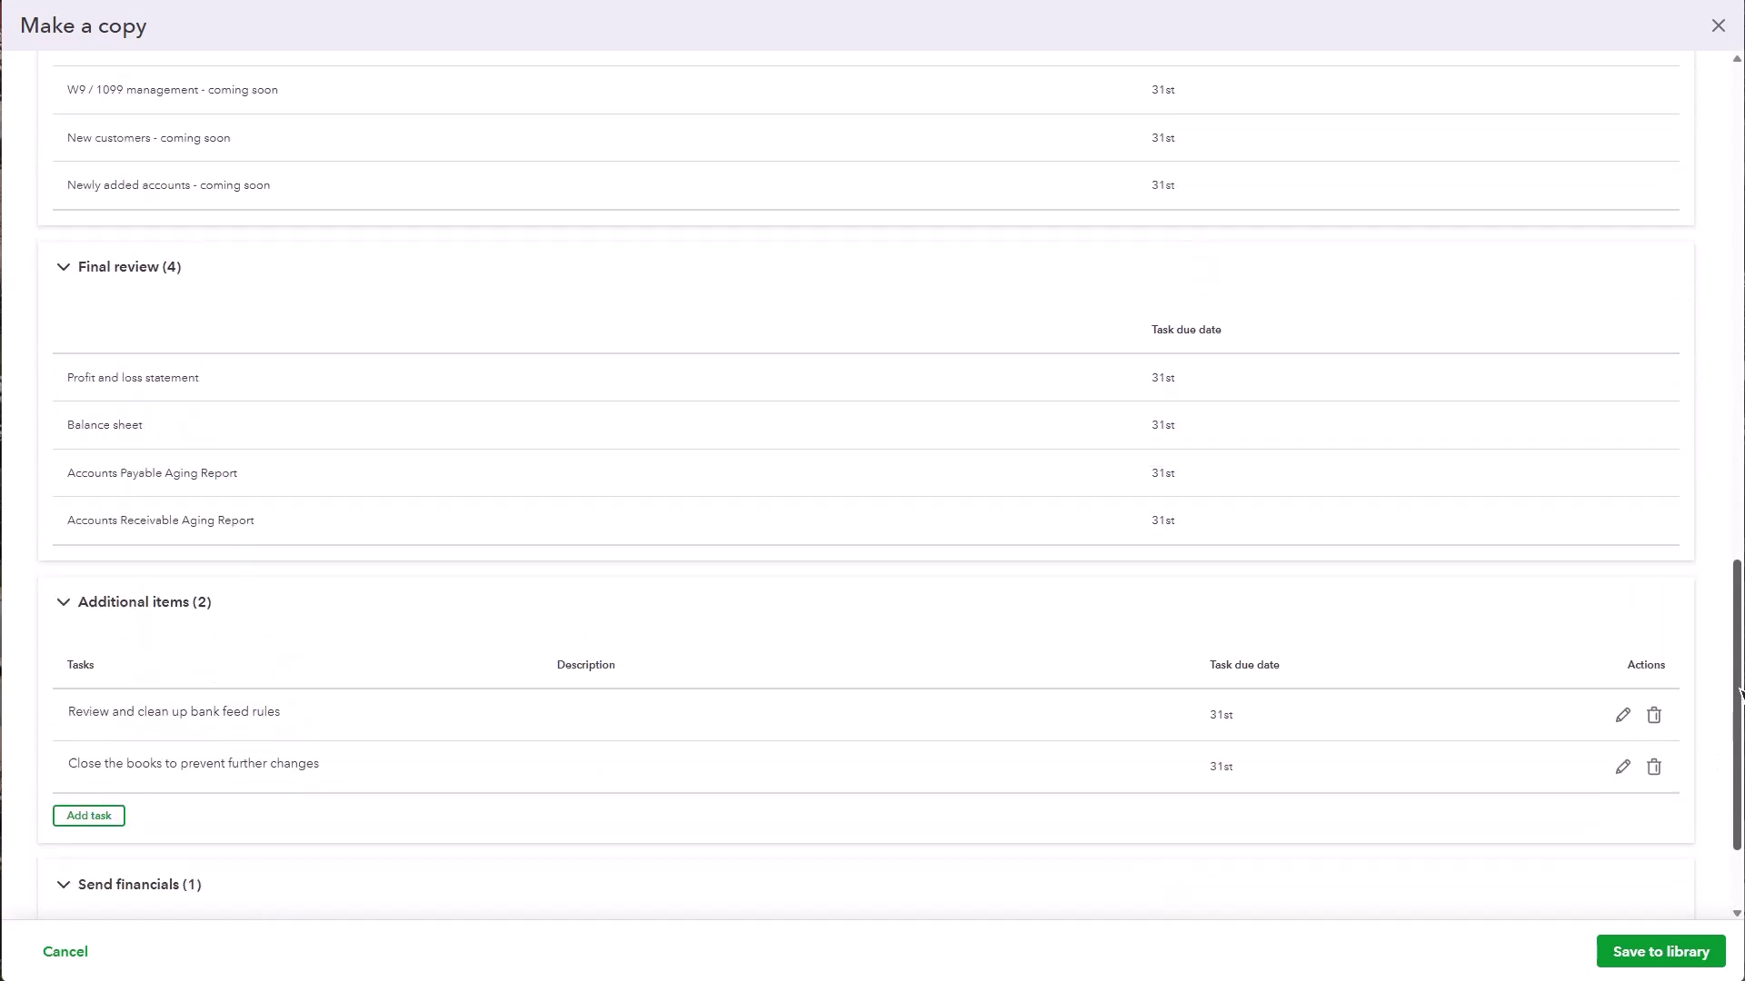
left_click_drag(1739, 695, 1731, 195)
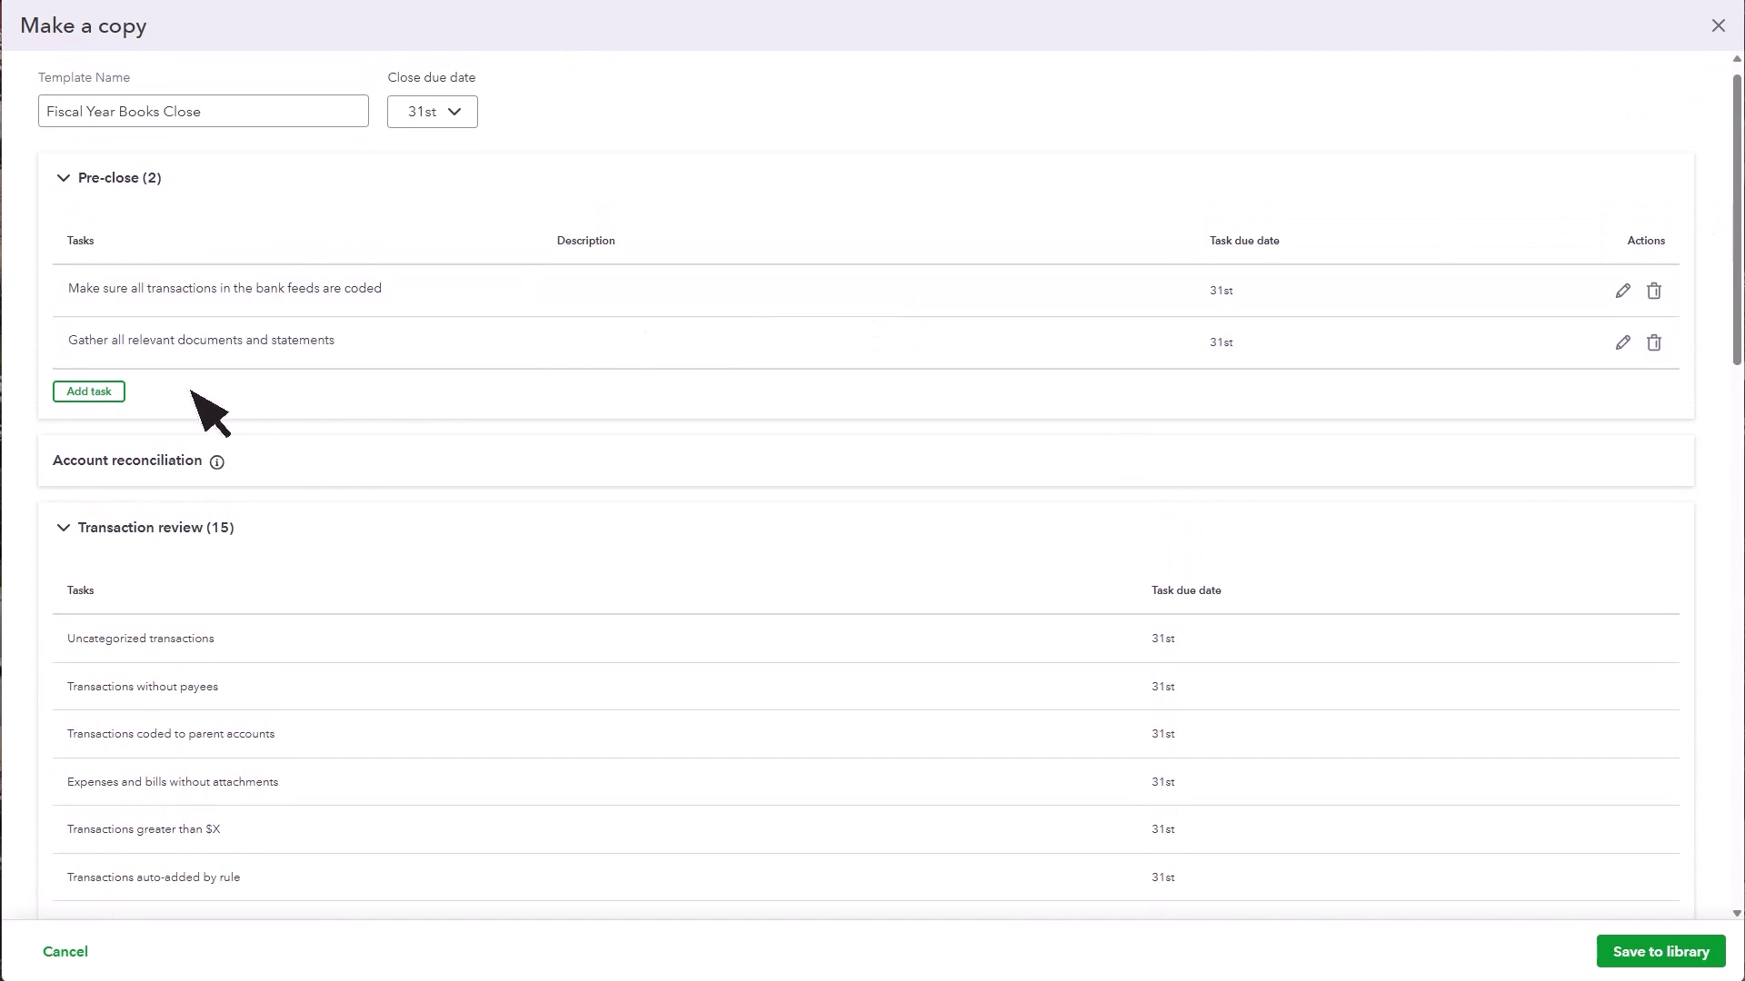
Add and save a Pre-close task named 'Collaborate with bookkeeper'
left_click(118, 401)
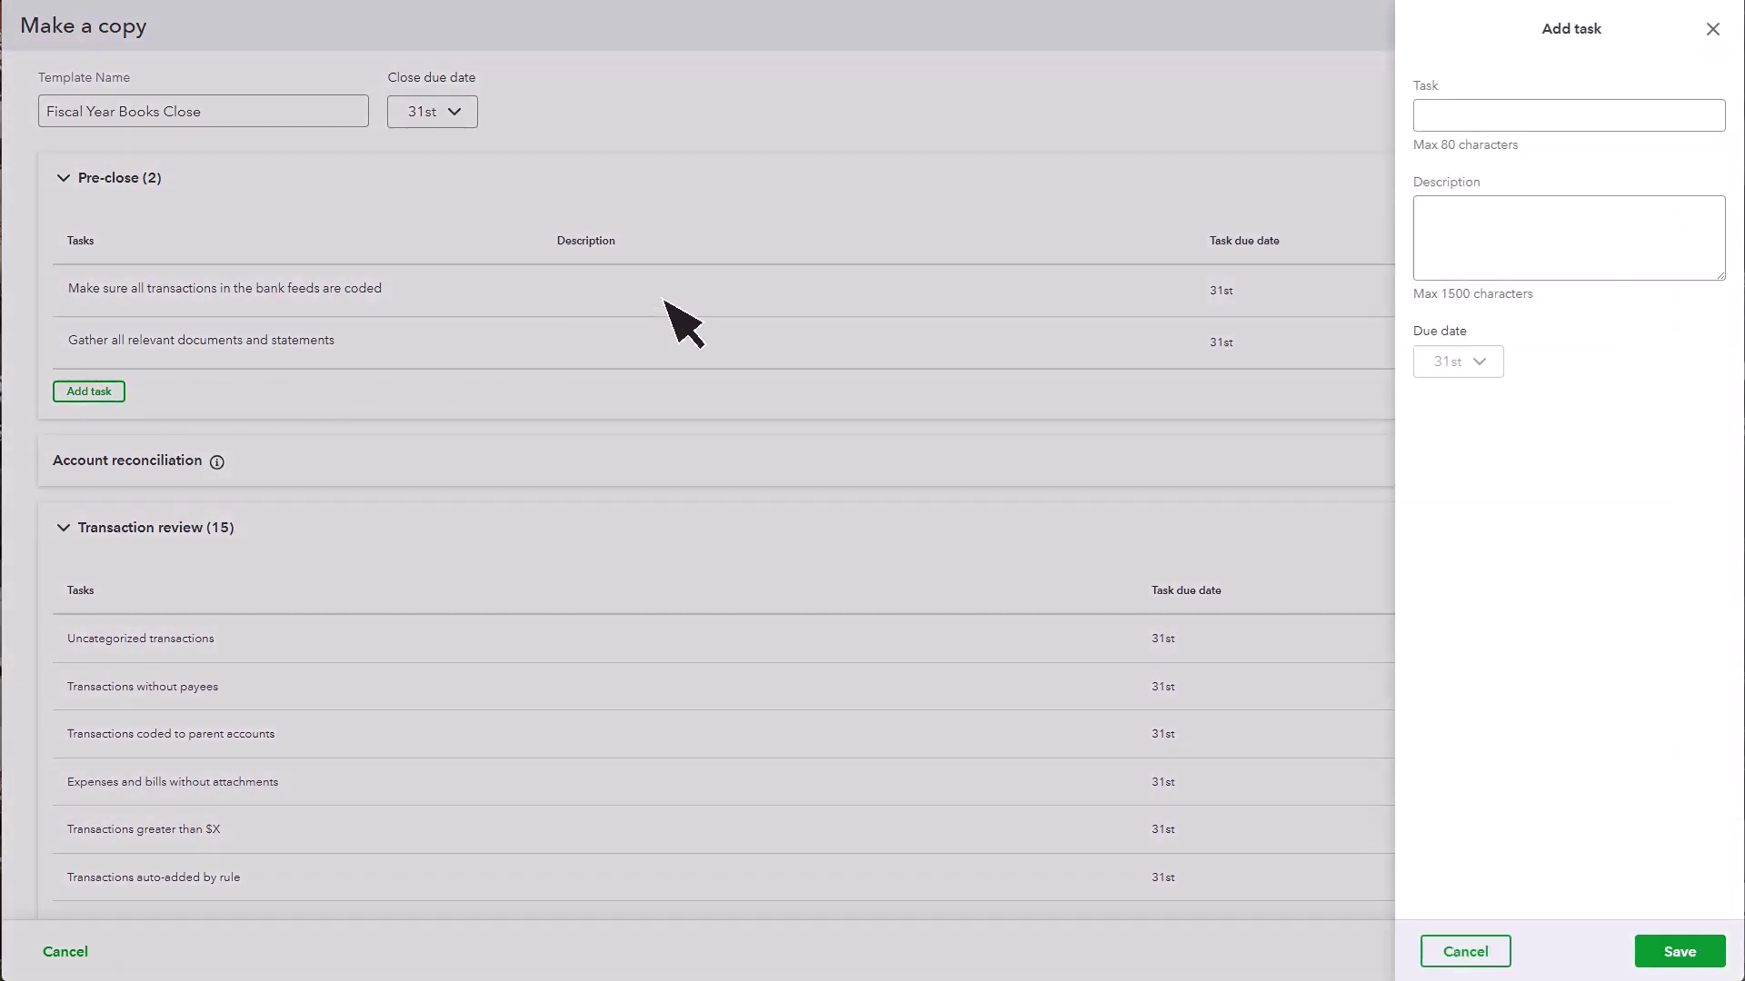
left_click(1655, 123)
type("Collaborate with bookkeeper")
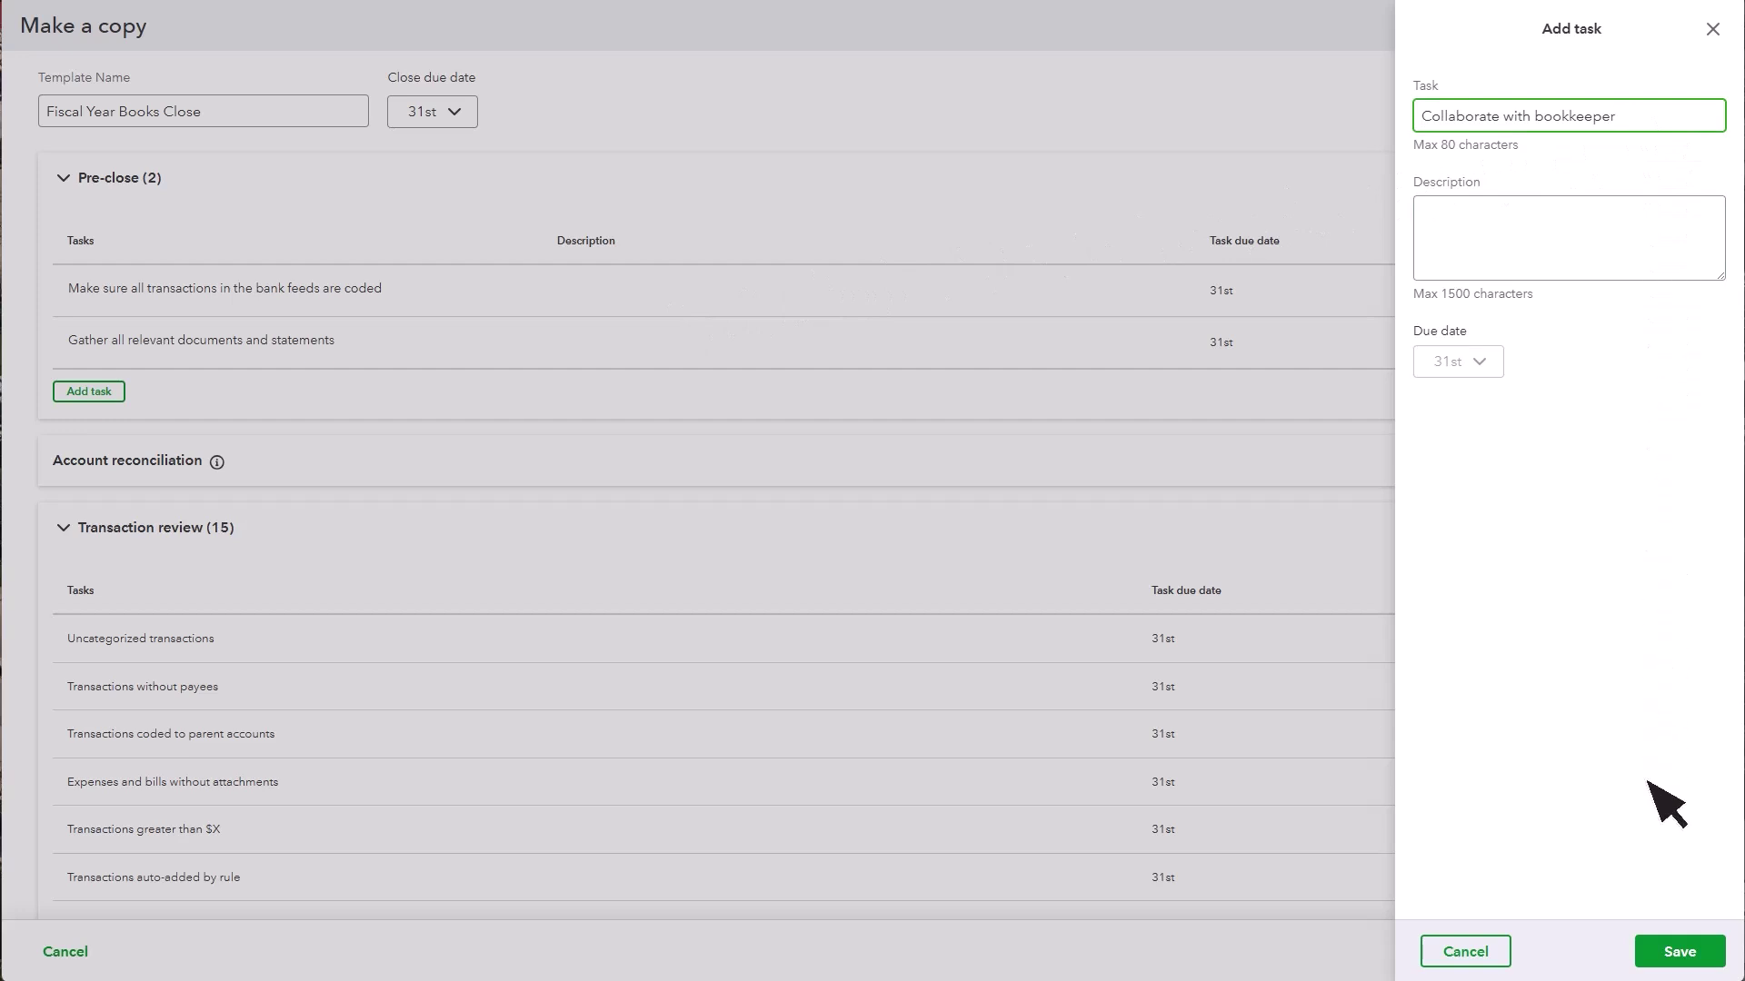
left_click(1645, 956)
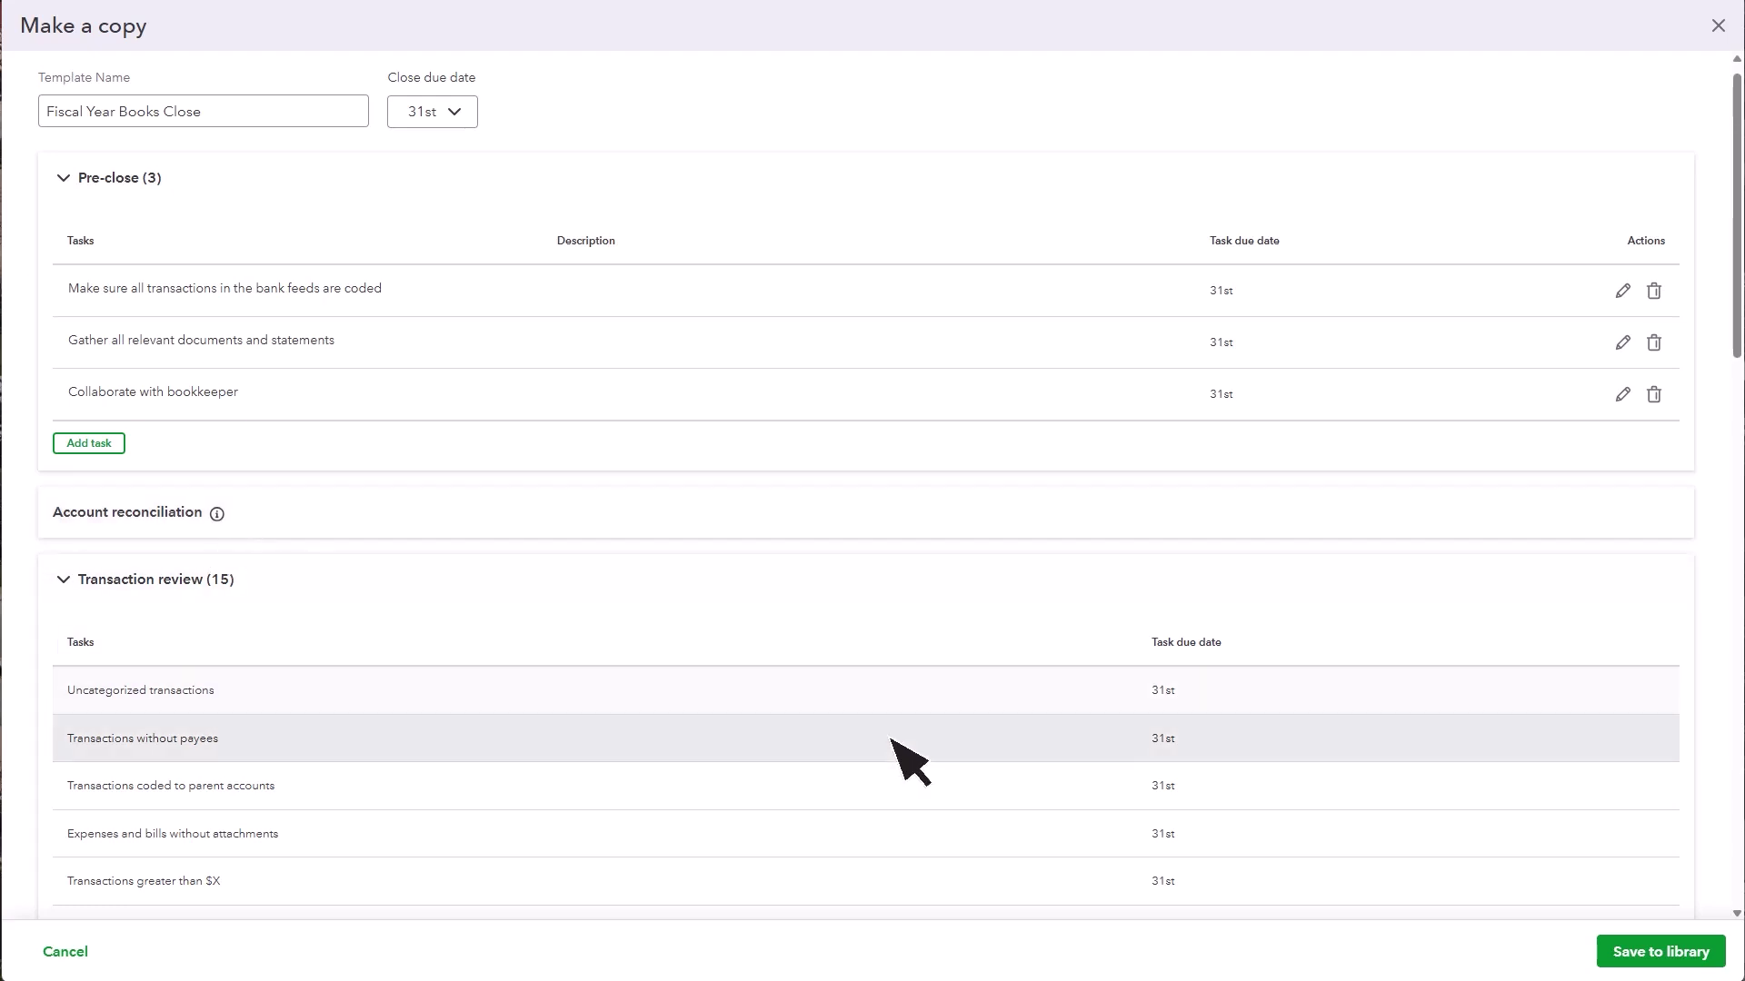
Save 'Fiscal Year Books Close' to the template library and set it as the default
left_click(1636, 961)
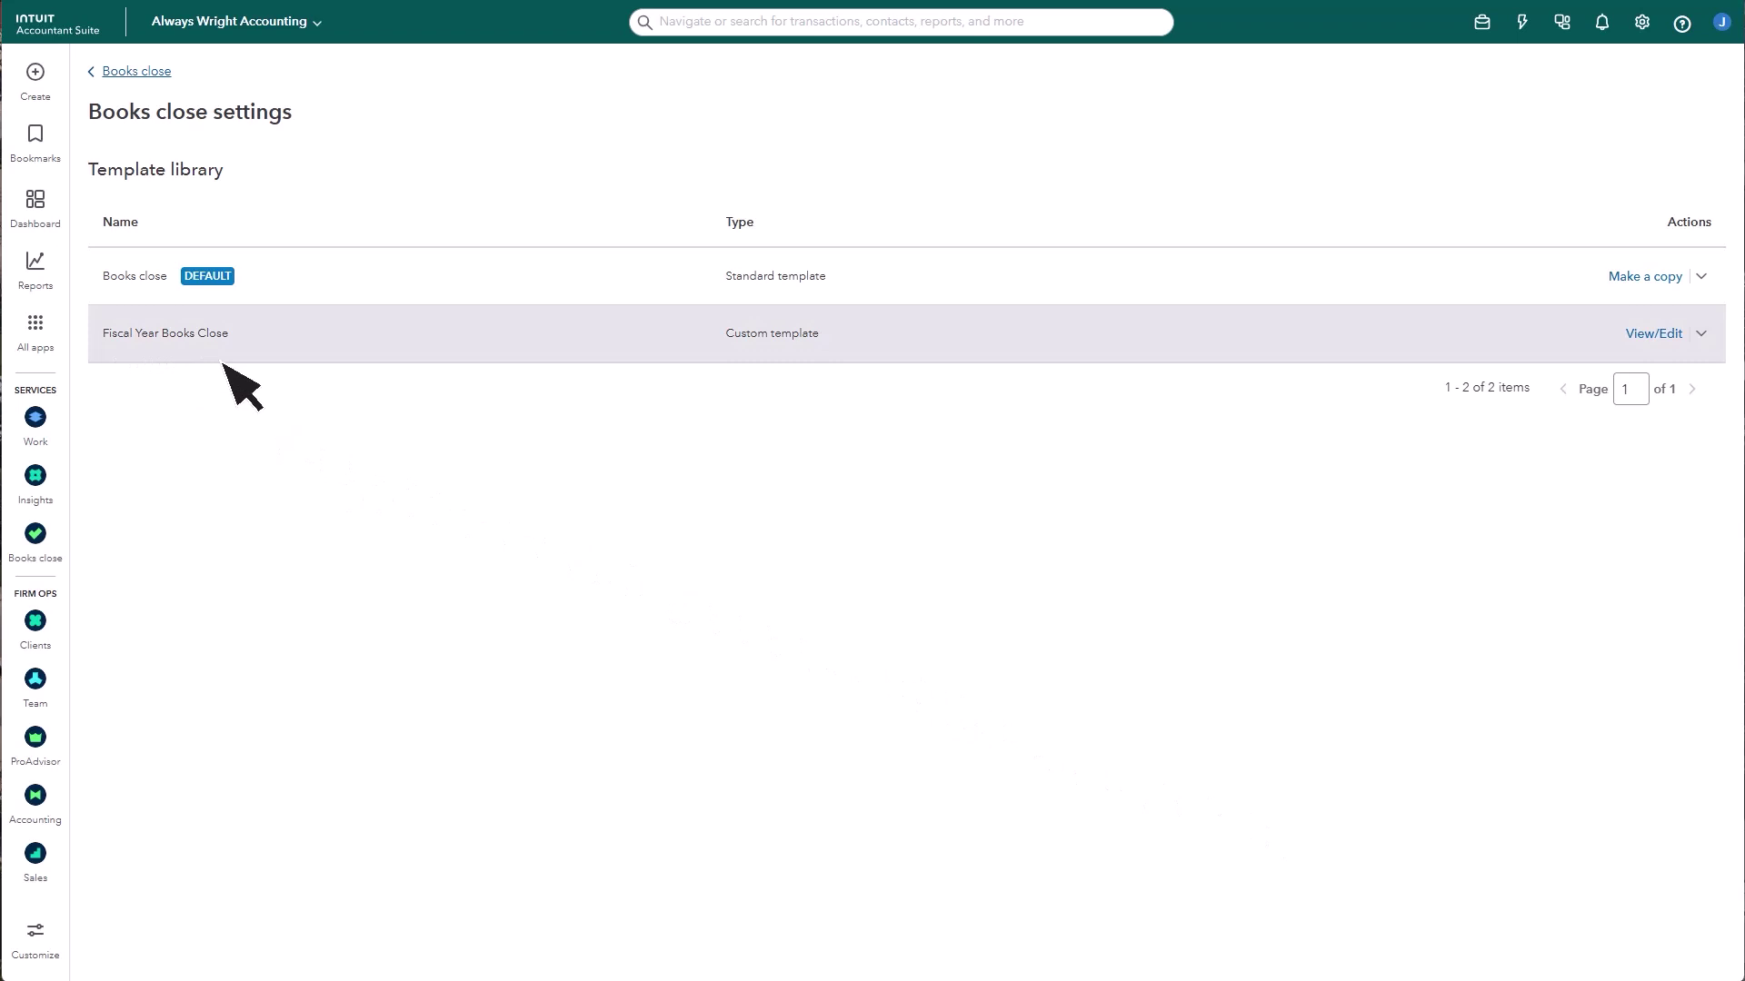
left_click(1701, 334)
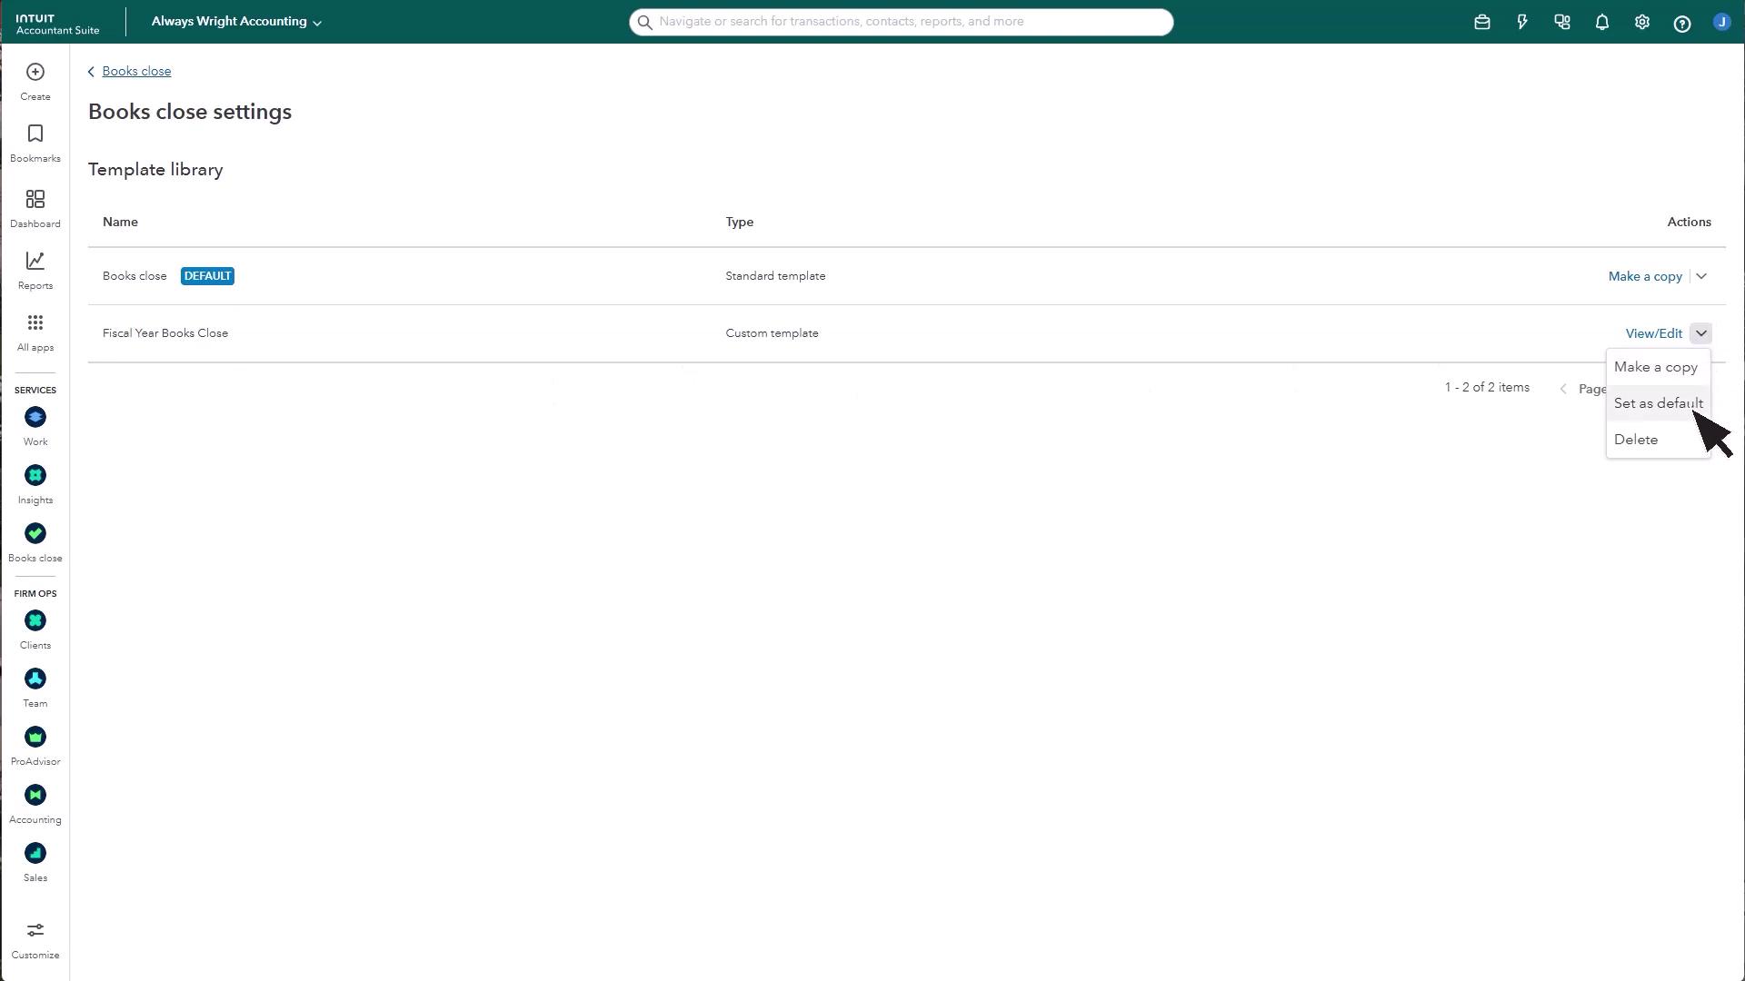
left_click(1658, 403)
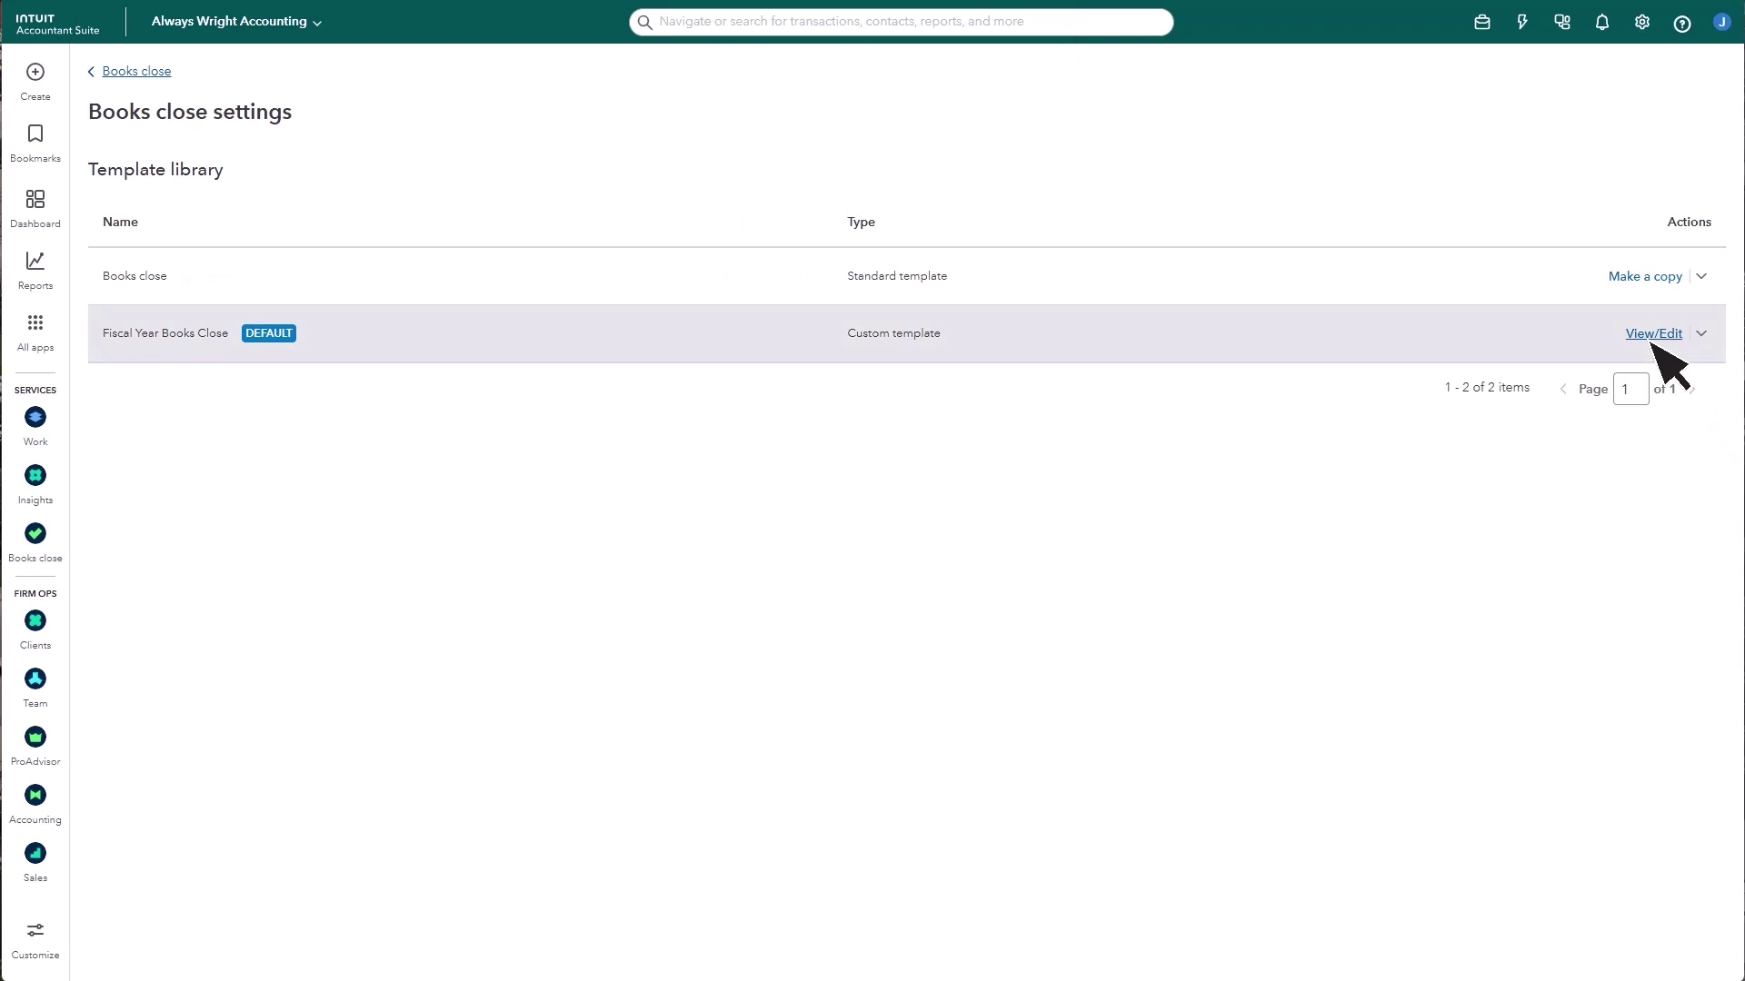
left_click(1701, 333)
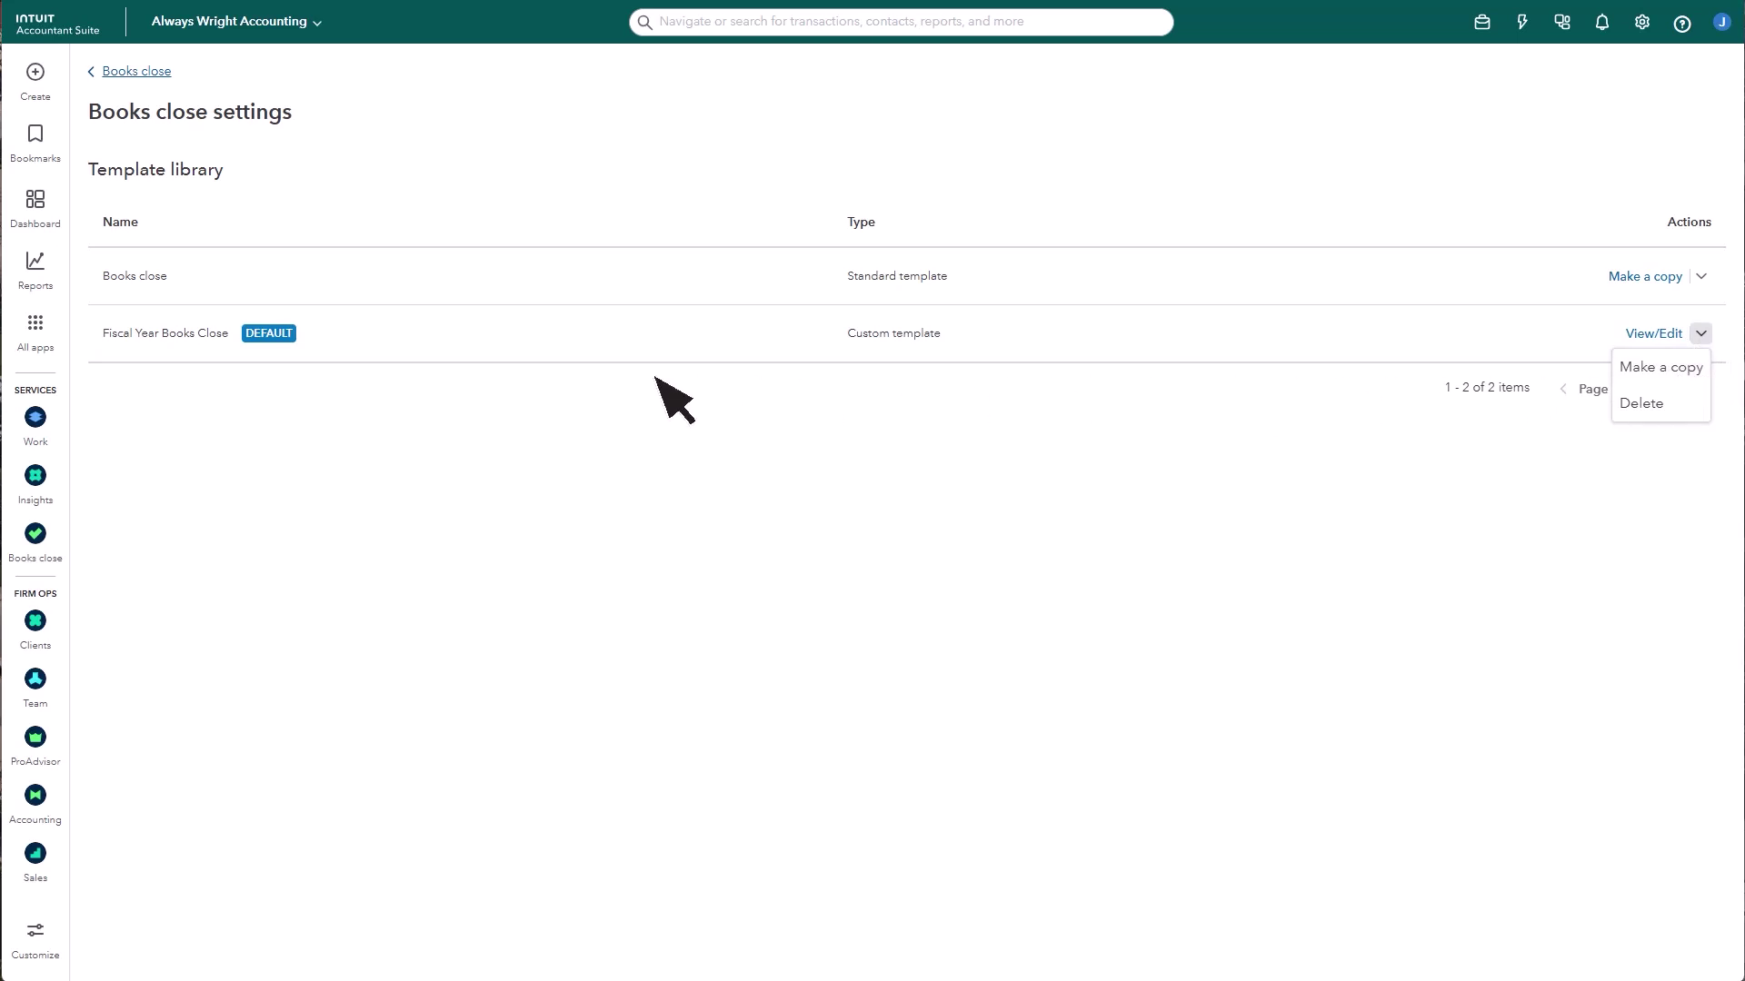
left_click(36, 328)
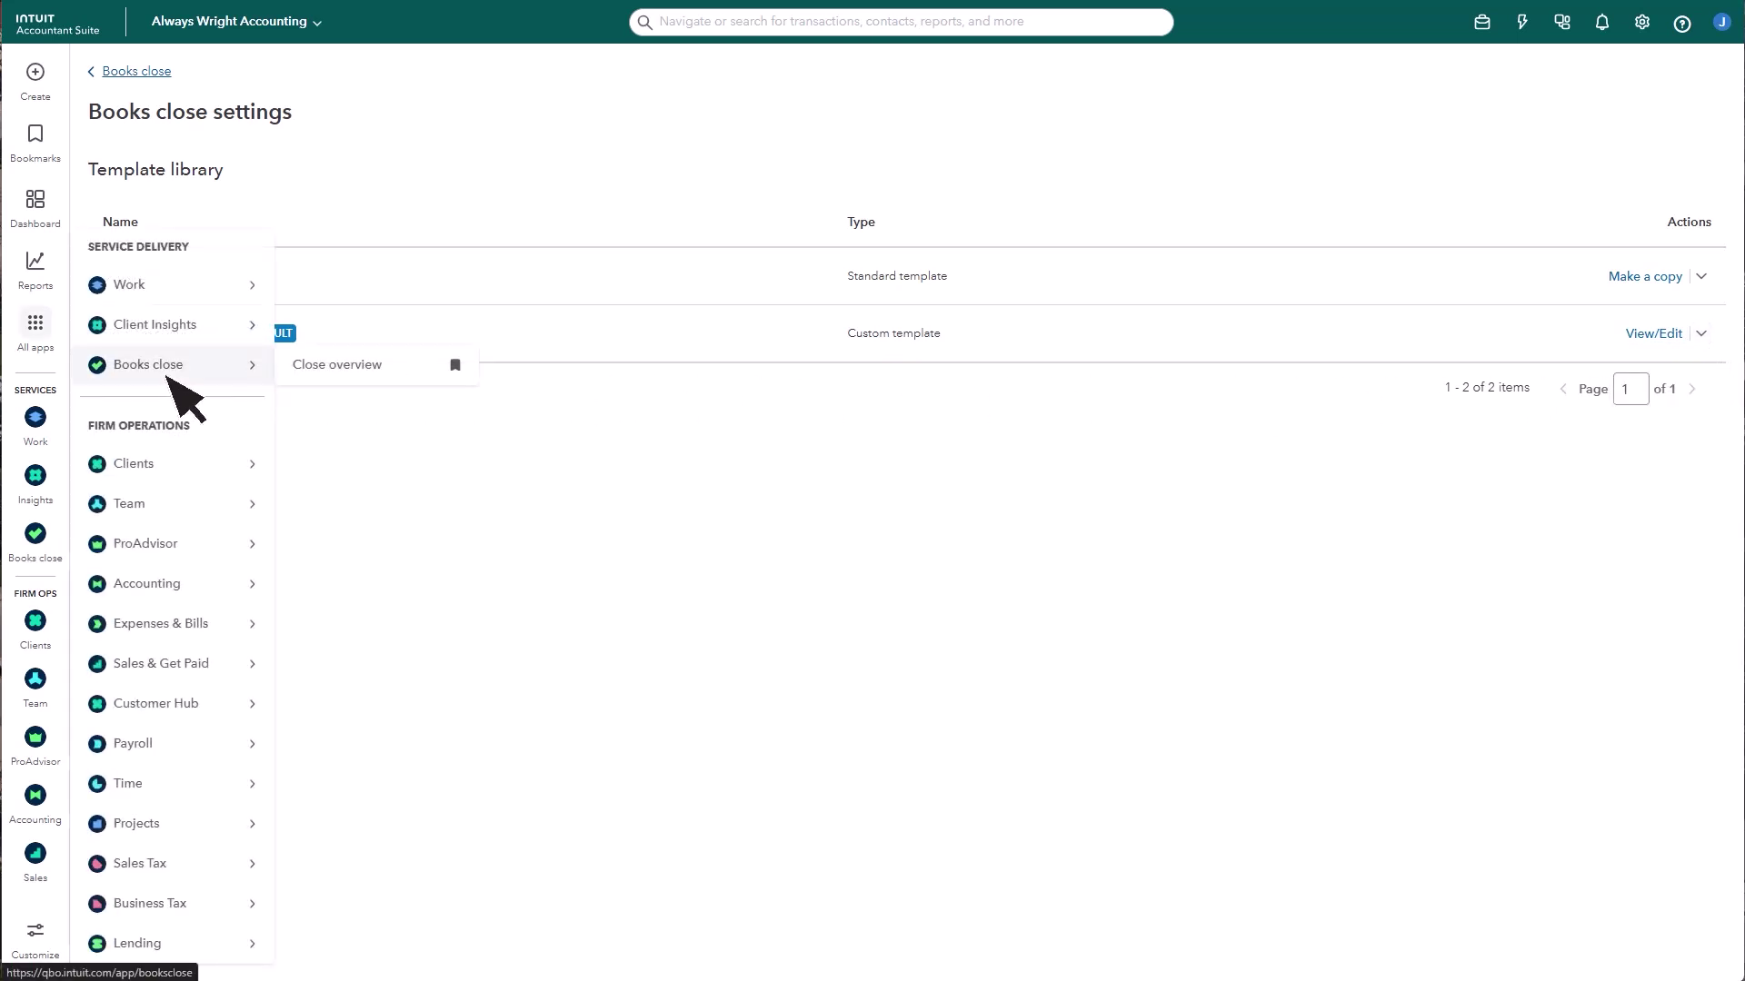
Start onboarding Opportunity Trucking as a close client and assign it to a team member
left_click(169, 373)
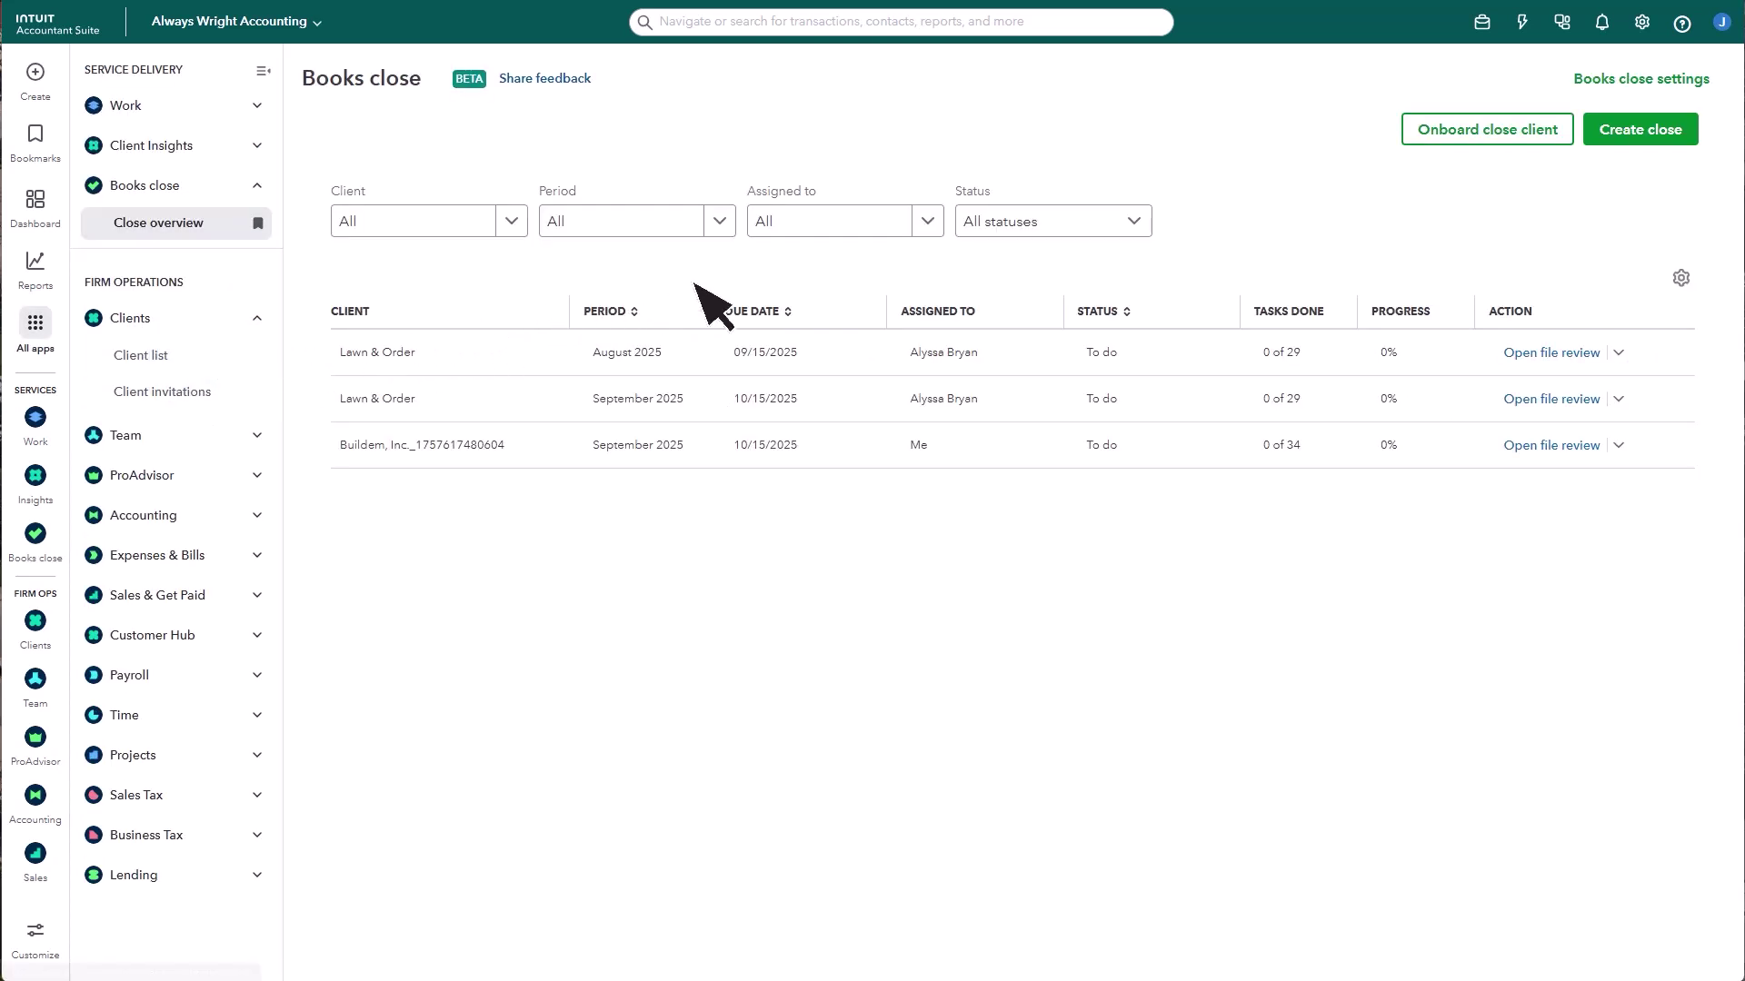
left_click(1487, 137)
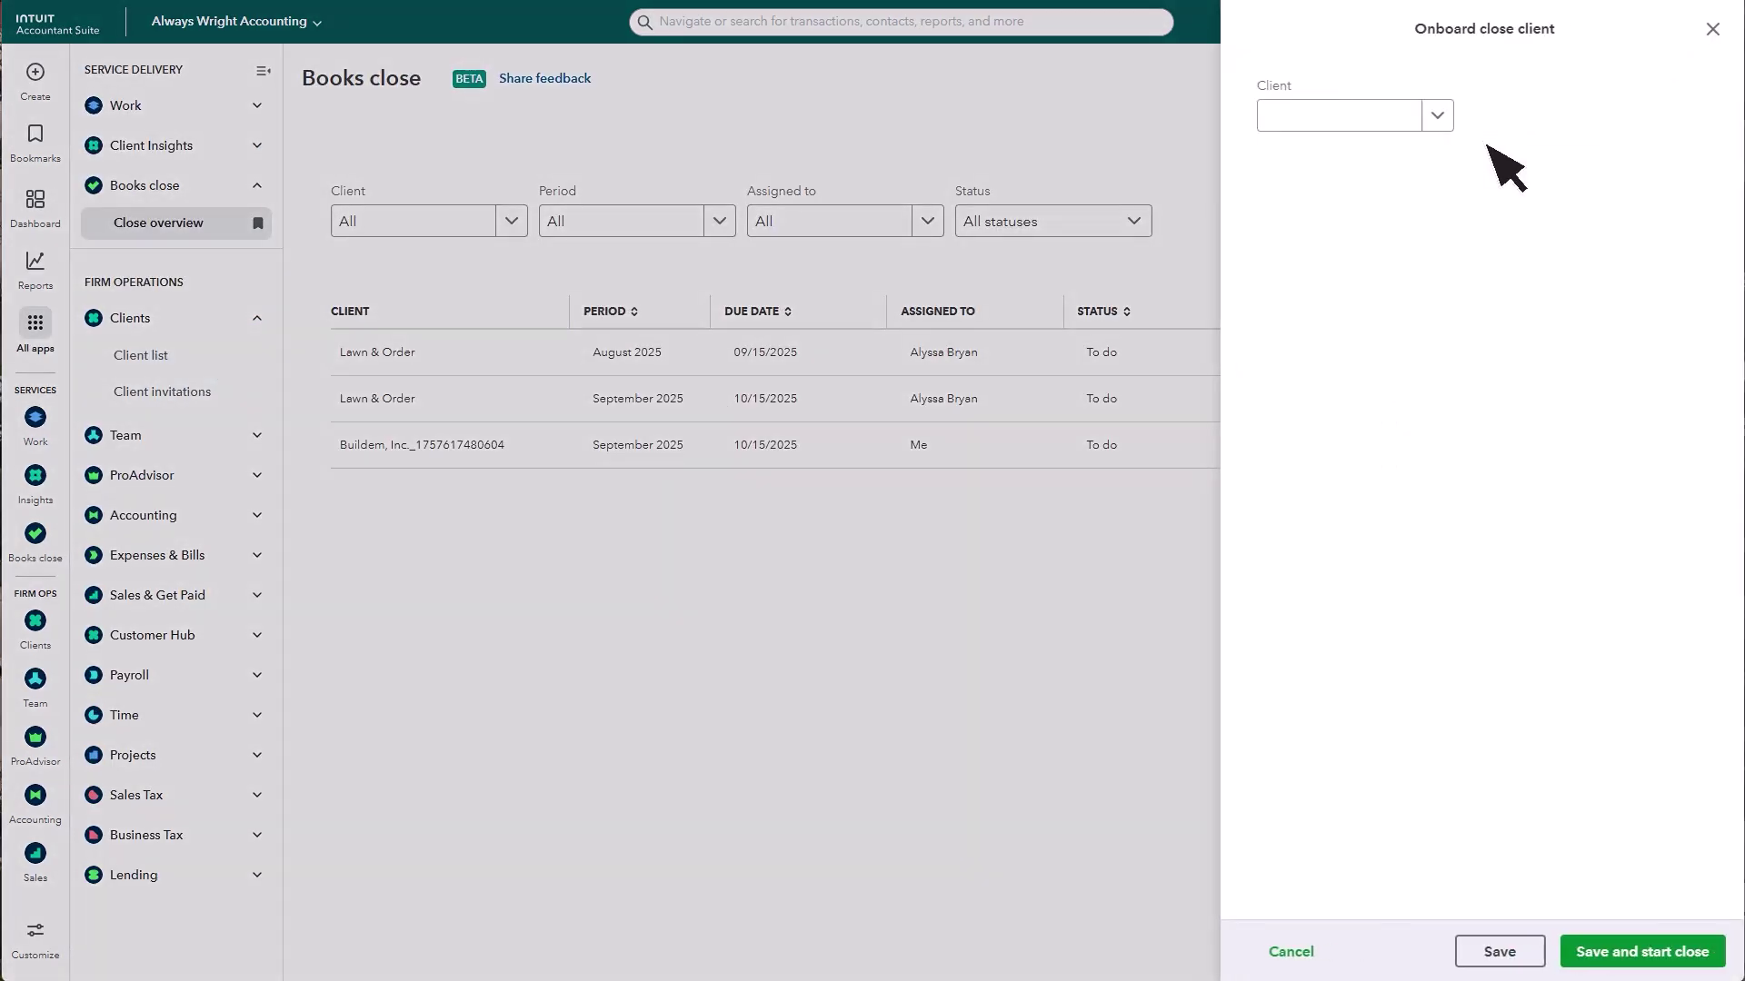
left_click(1449, 126)
left_click(1439, 156)
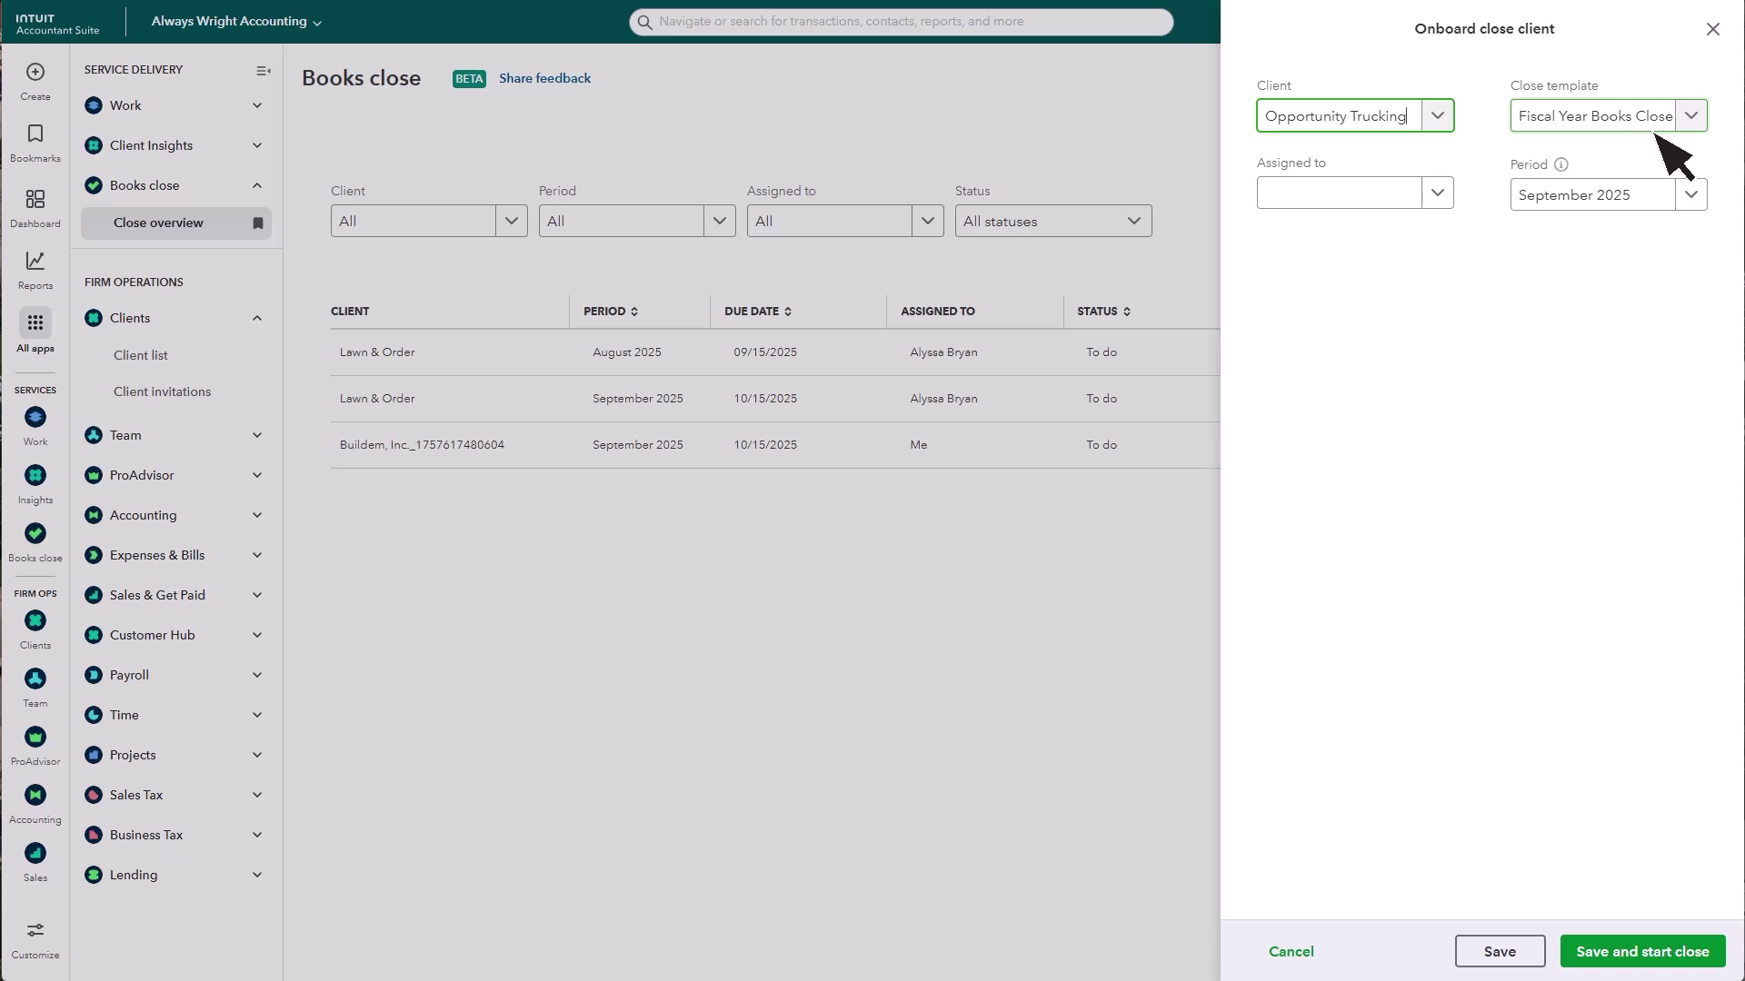
left_click(1437, 194)
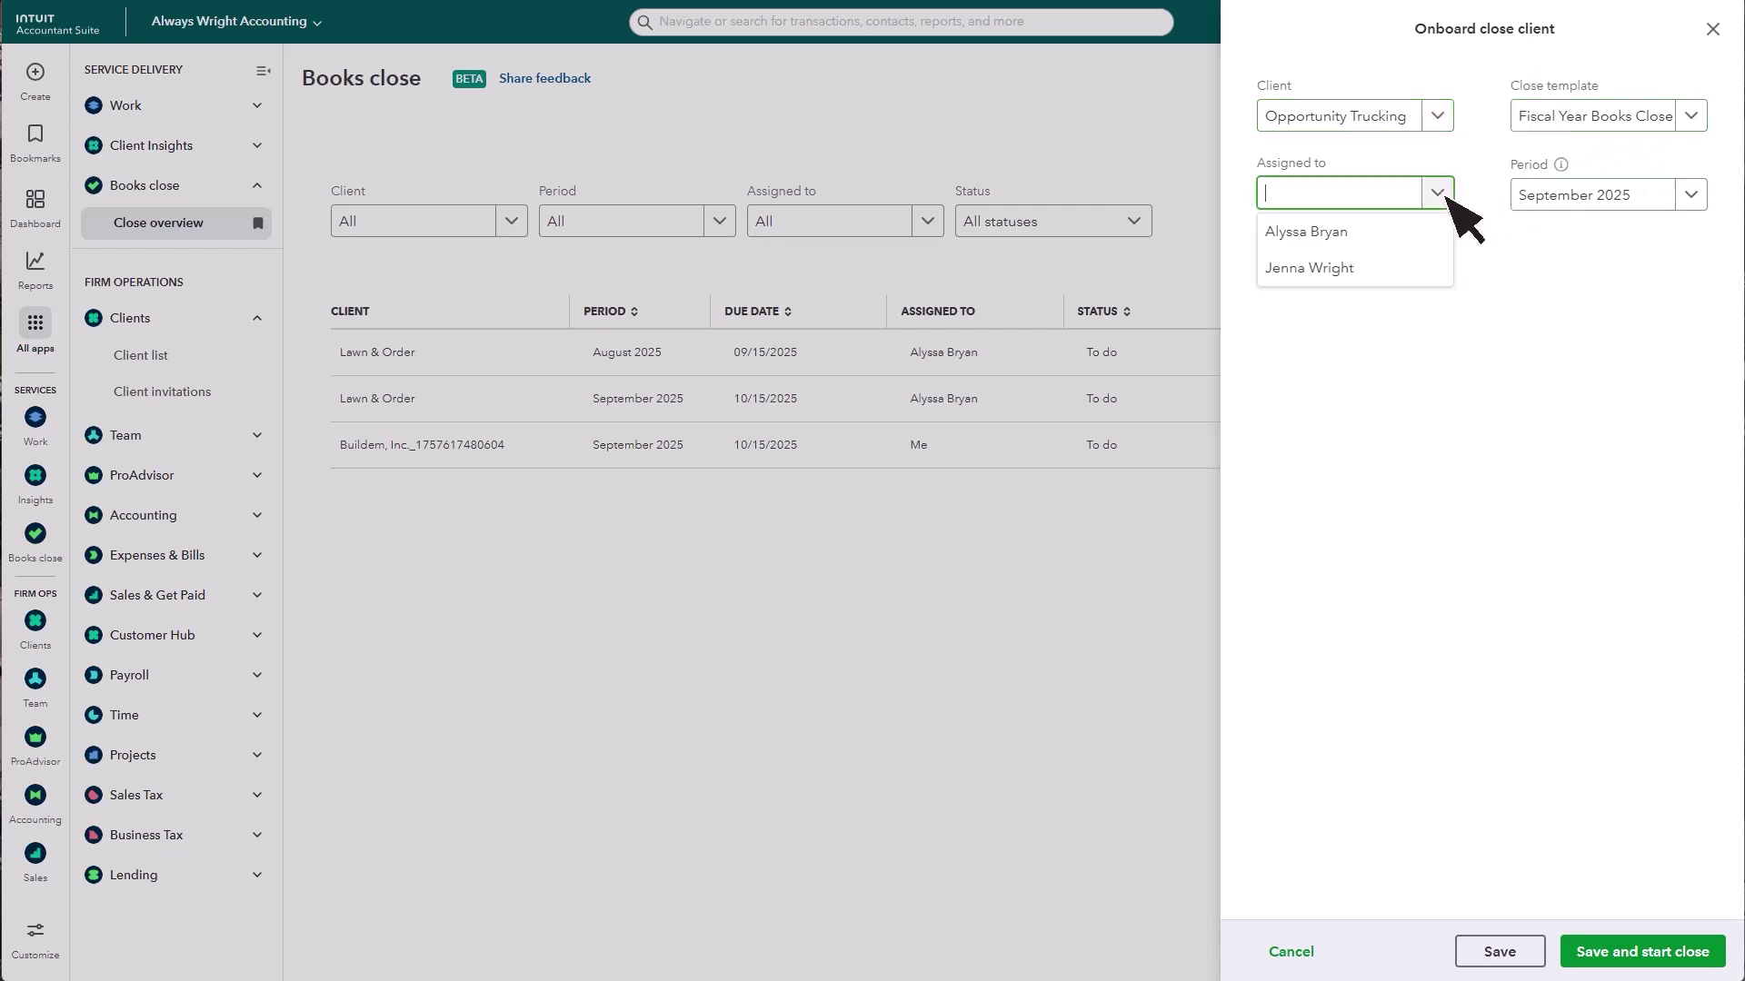
left_click(1423, 269)
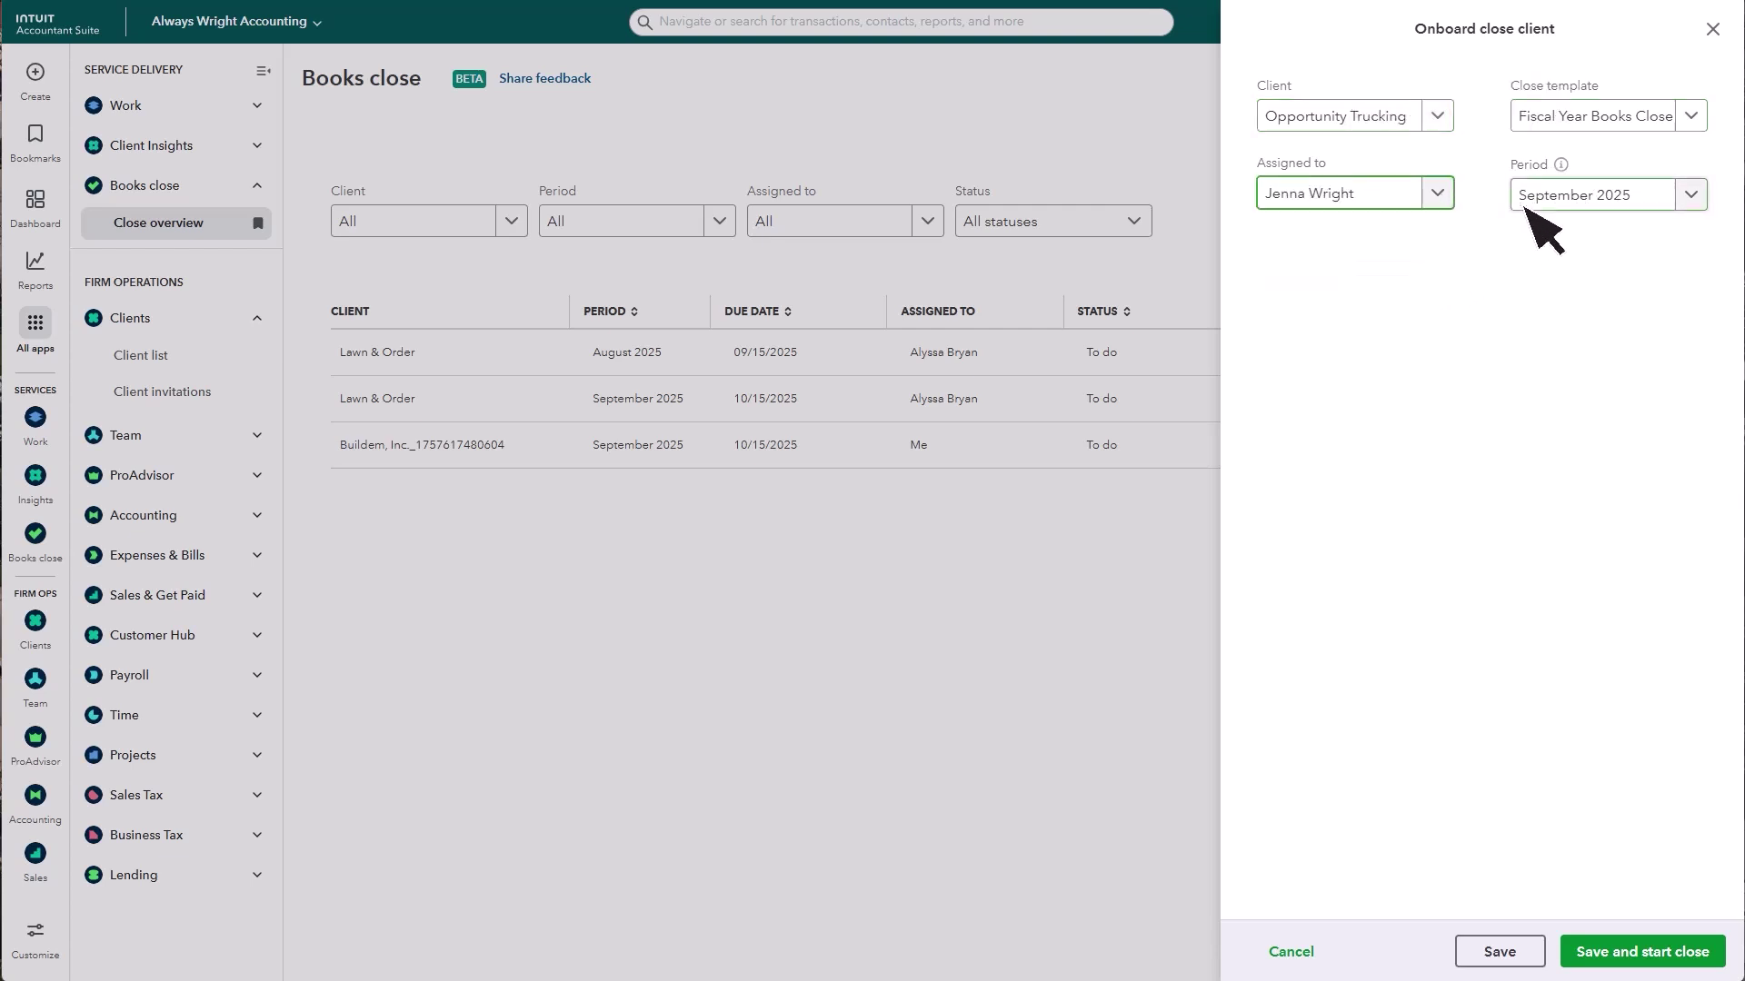